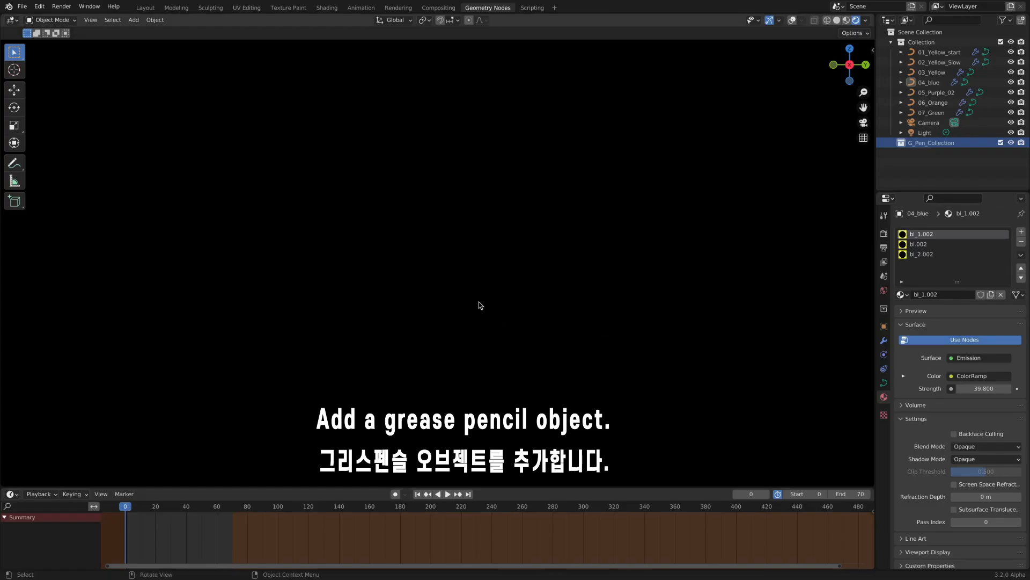
# Step: Add a blank grease pencil object to G_Pen_Collection and rename it 01
pyautogui.hotkey('shift', 'a')
pyautogui.moveTo(418, 235)
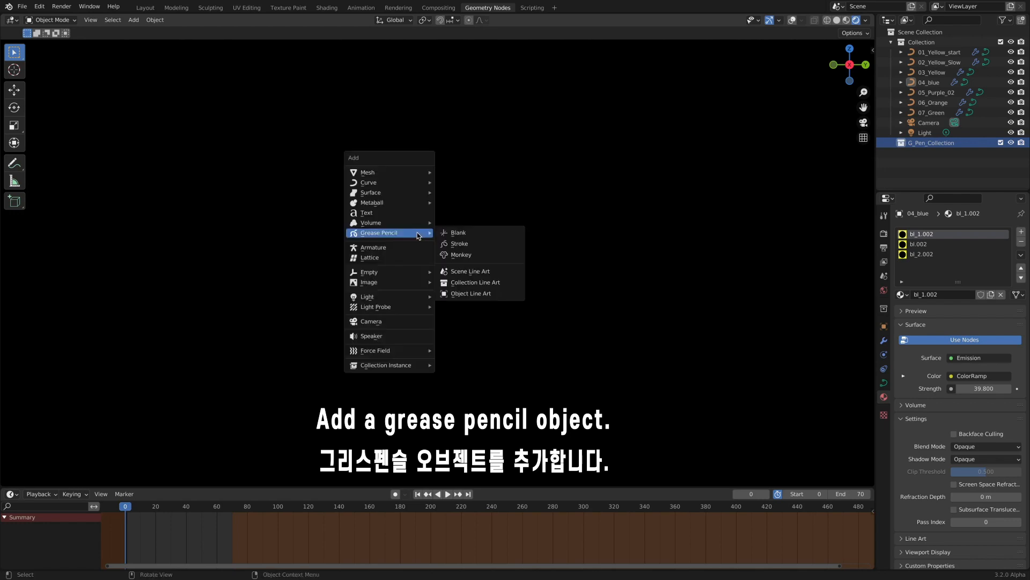
pyautogui.click(477, 237)
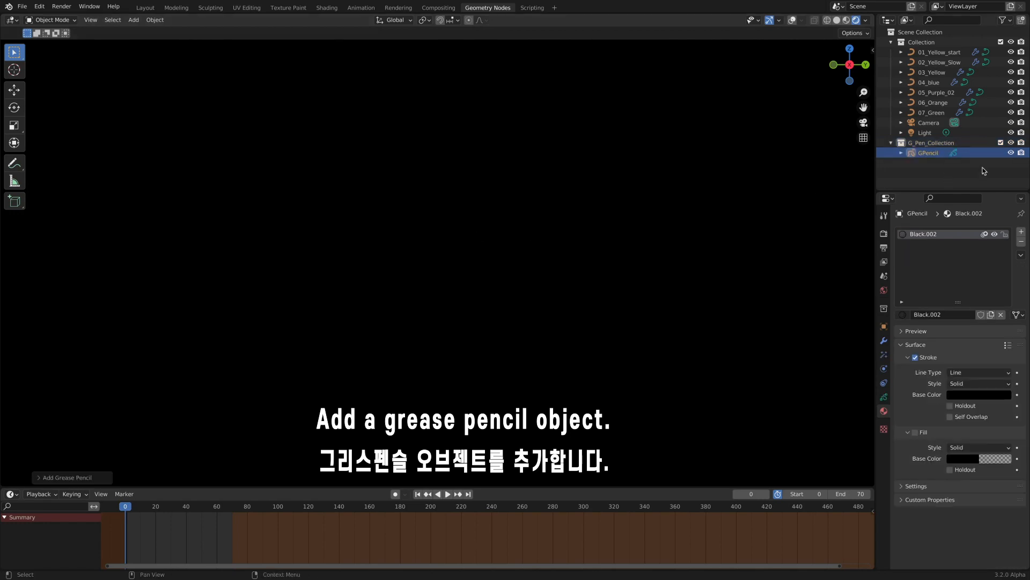
pyautogui.press('F2')
pyautogui.write('01')
pyautogui.press('Return')
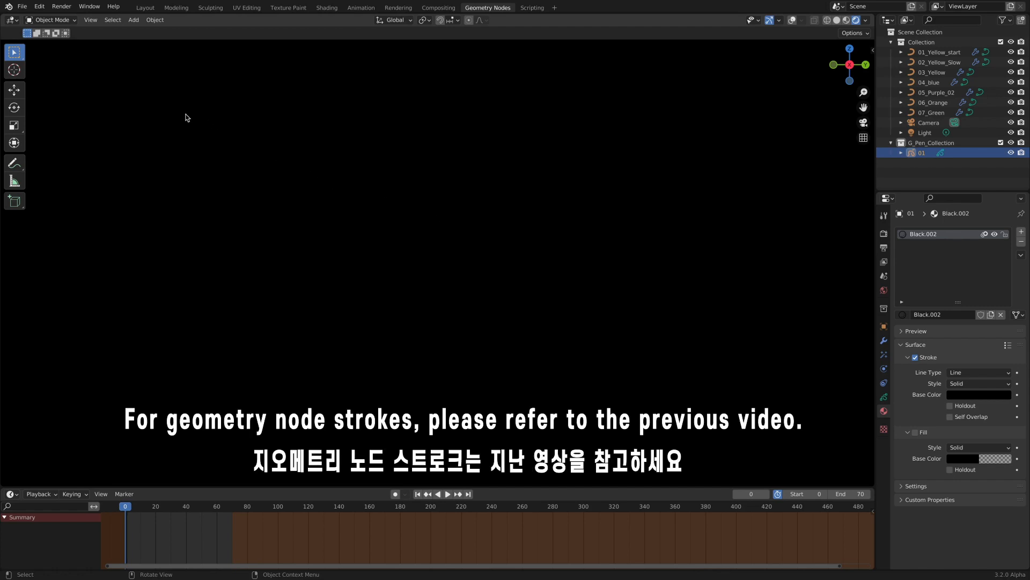
# Step: Put object 01 into Draw Mode and set its material's stroke base color to white
pyautogui.click(52, 22)
pyautogui.click(69, 70)
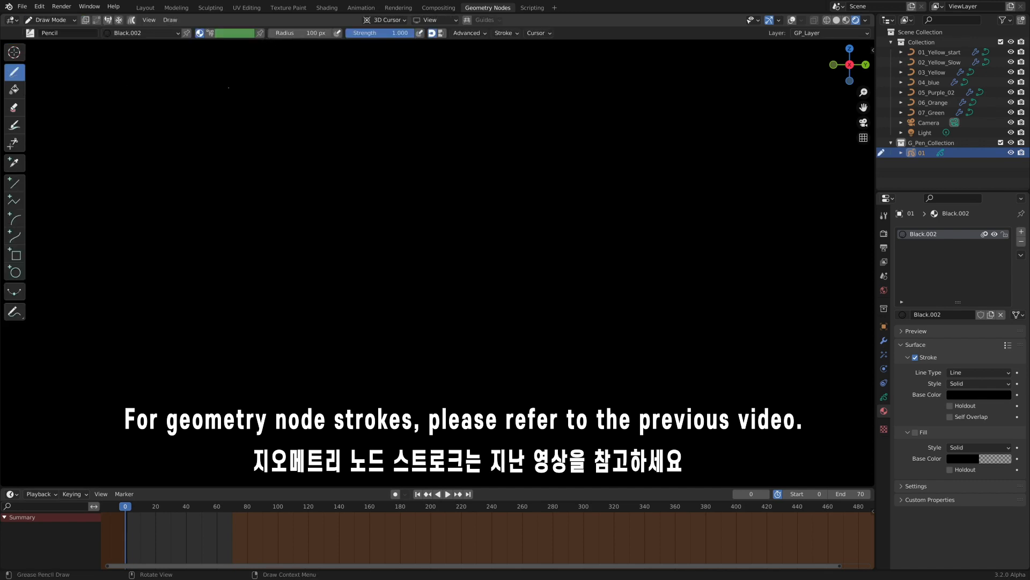
pyautogui.click(965, 396)
pyautogui.moveTo(1004, 323); pyautogui.dragTo(1003, 248)
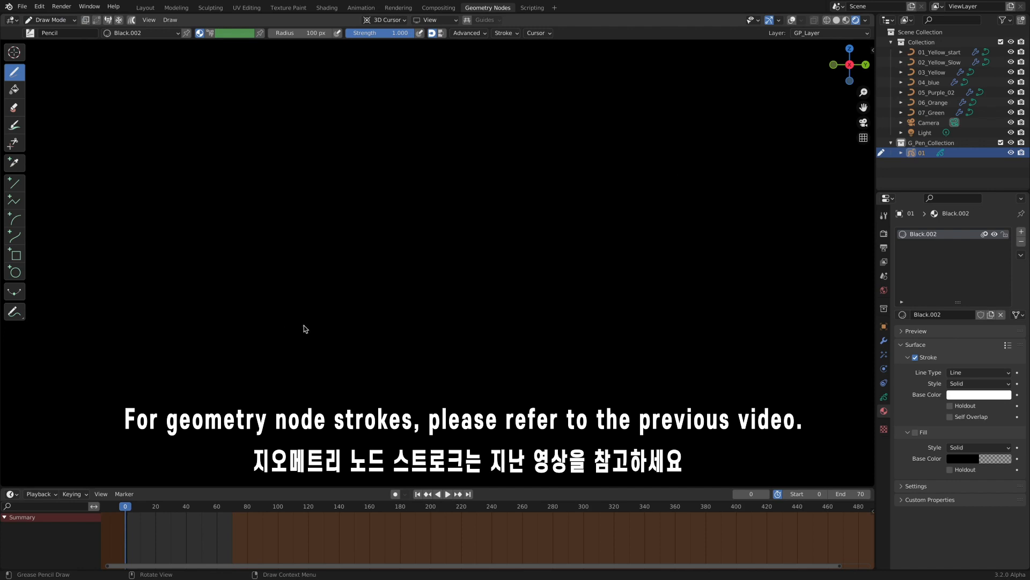
# Step: Draw one continuous freehand stroke tracing a car's upper silhouette from hood to trunk
pyautogui.moveTo(279, 328); pyautogui.dragTo(305, 302)
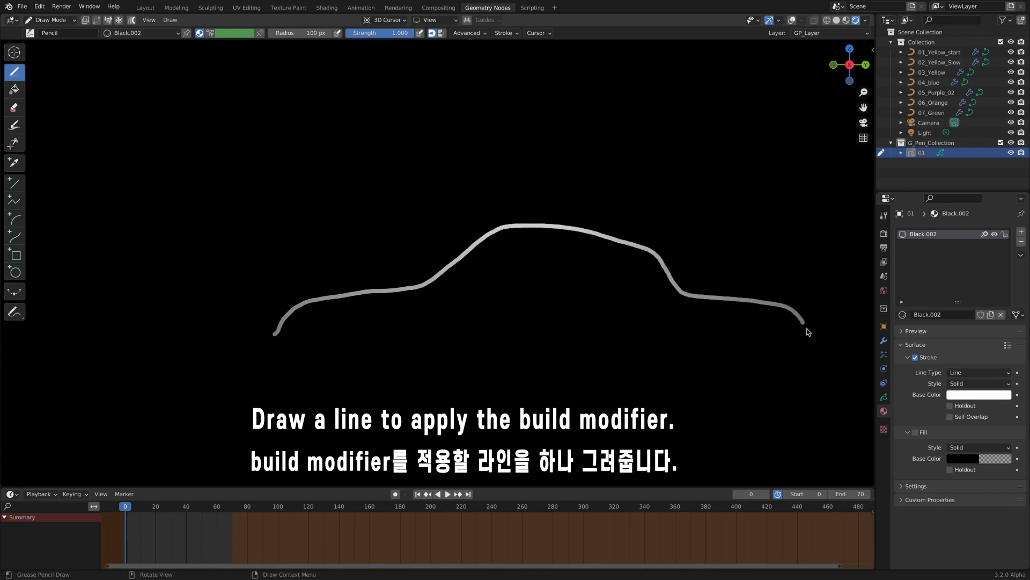
pyautogui.moveTo(807, 329); pyautogui.dragTo(809, 346)
pyautogui.moveTo(528, 294)
pyautogui.keyDown('shift'); pyautogui.mouseDown(button='middle')
pyautogui.moveTo(553, 292)
pyautogui.moveTo(502, 291)
pyautogui.mouseUp(button='middle'); pyautogui.keyUp('shift')
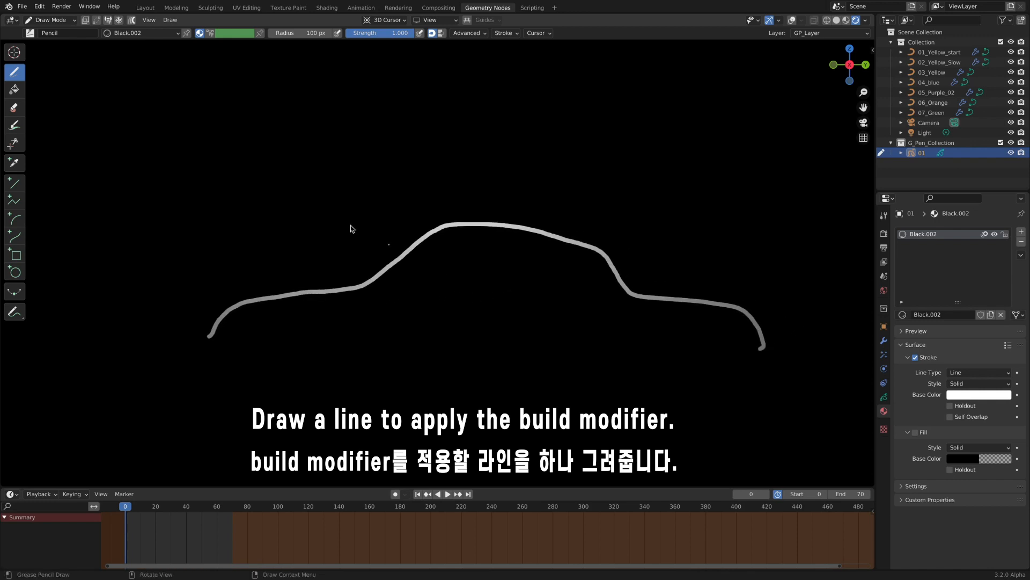
# Step: Smooth the whole car outline stroke in Sculpt Mode and return to Object Mode
pyautogui.click(73, 20)
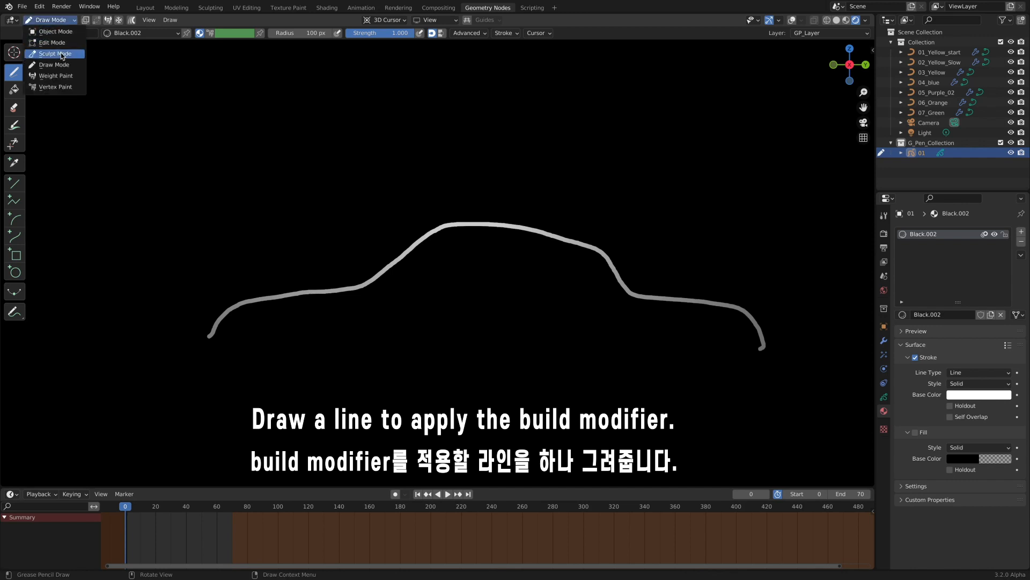
pyautogui.click(59, 54)
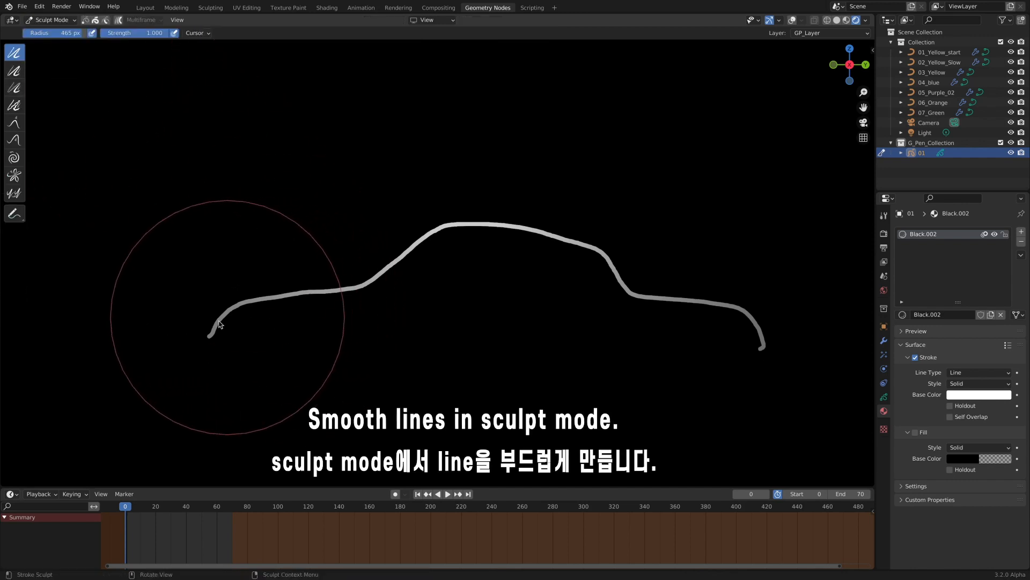
pyautogui.moveTo(226, 310)
pyautogui.mouseDown()
pyautogui.moveTo(405, 271)
pyautogui.moveTo(614, 292)
pyautogui.moveTo(773, 354)
pyautogui.moveTo(175, 315)
pyautogui.moveTo(215, 347)
pyautogui.moveTo(766, 353)
pyautogui.mouseUp()
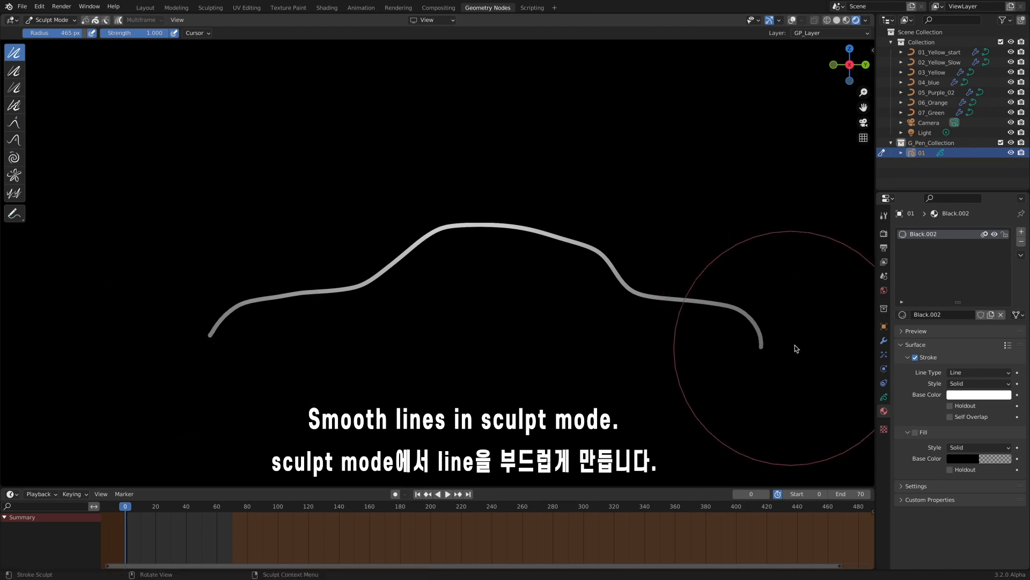
pyautogui.click(63, 20)
pyautogui.click(64, 32)
# Step: Add a Build modifier to object 01 with Frames set to 50 and preview the animation
pyautogui.click(883, 340)
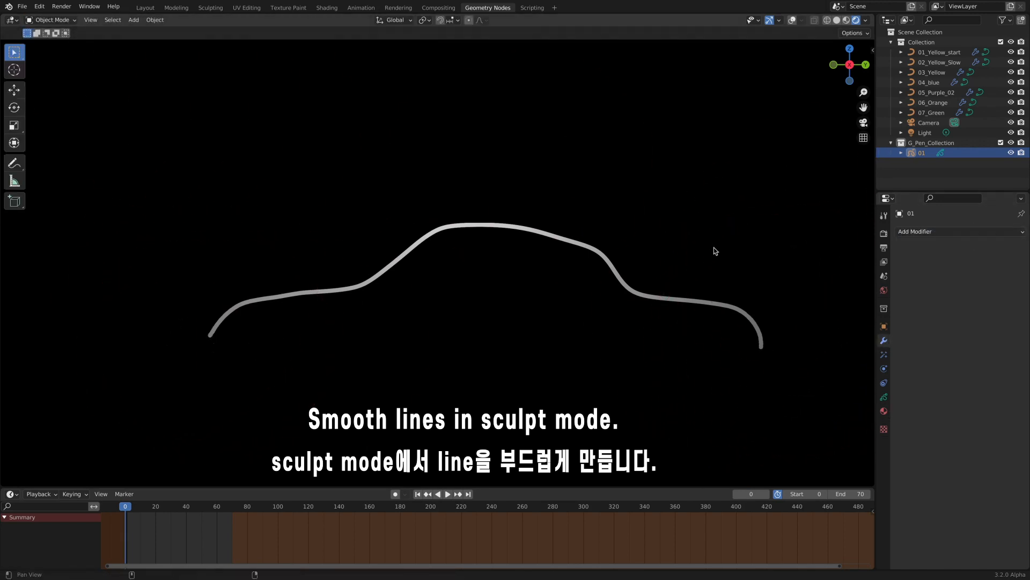
pyautogui.click(944, 231)
pyautogui.click(847, 271)
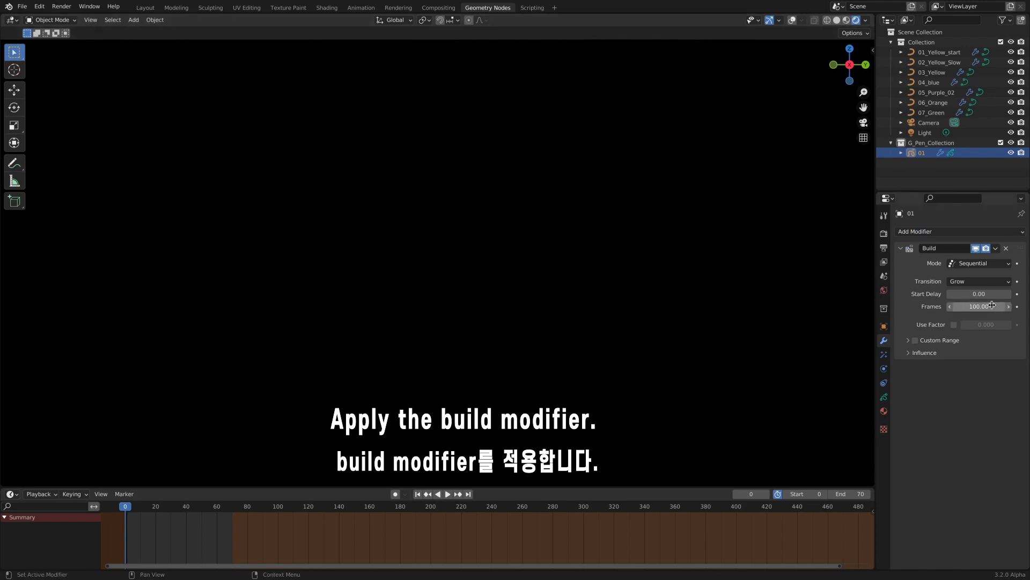
pyautogui.click(971, 306)
pyautogui.write('50')
pyautogui.press('Return')
pyautogui.press('space')
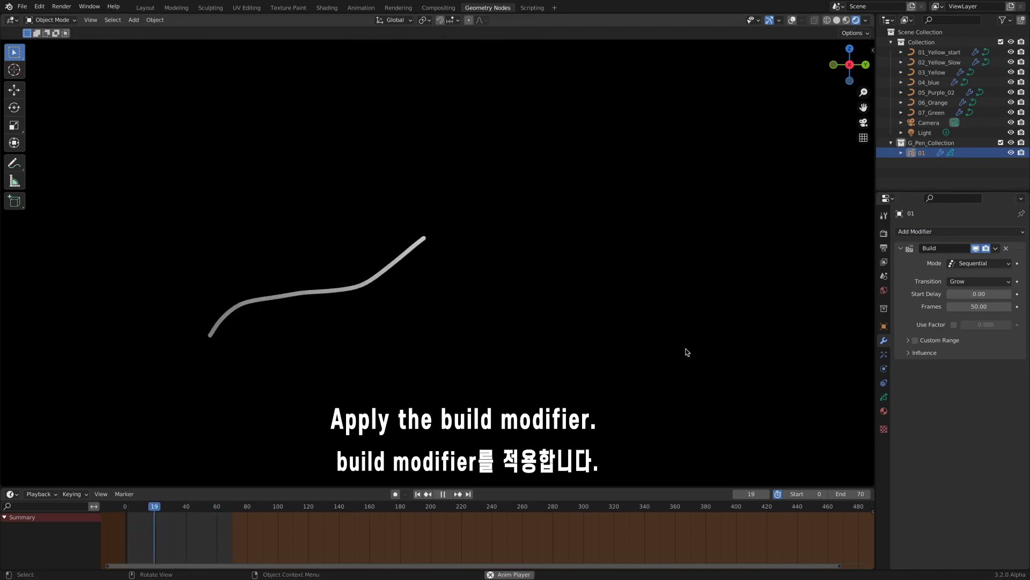
pyautogui.press('space')
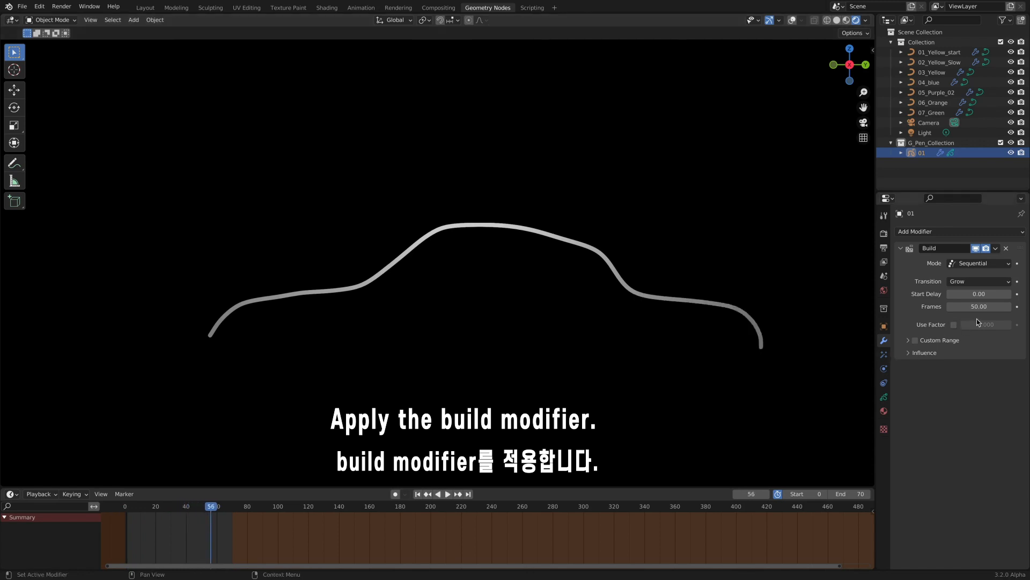
# Step: Duplicate the Build modifier, set the copy's Transition to Fade, and play back the result
pyautogui.click(996, 248)
pyautogui.click(988, 260)
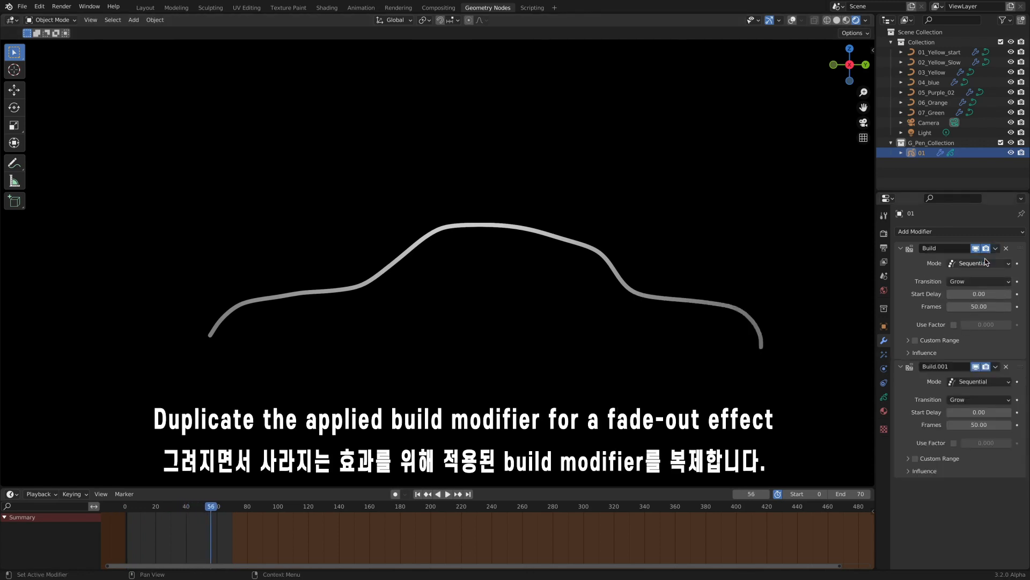
pyautogui.click(981, 400)
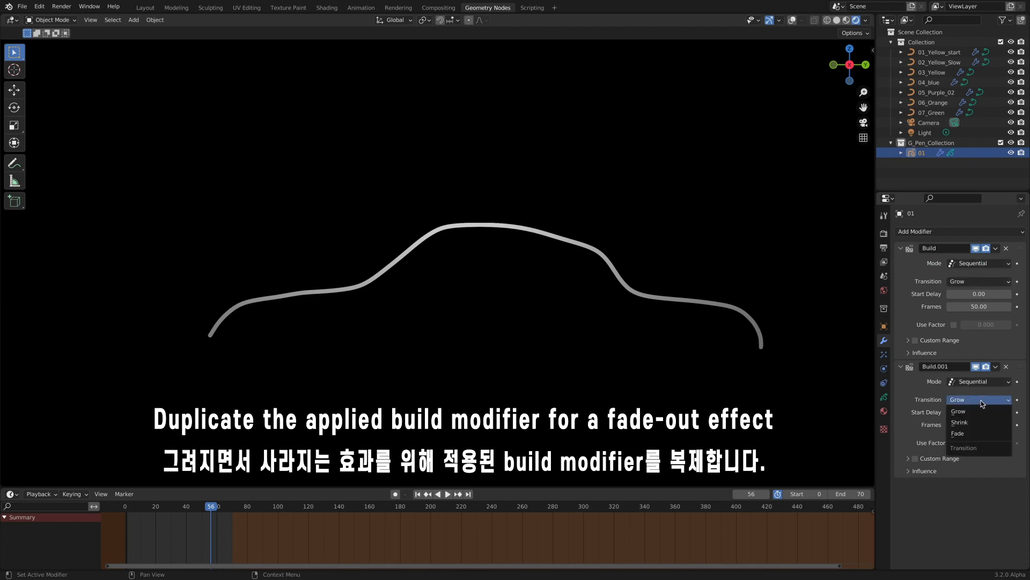
pyautogui.click(980, 434)
pyautogui.press('space')
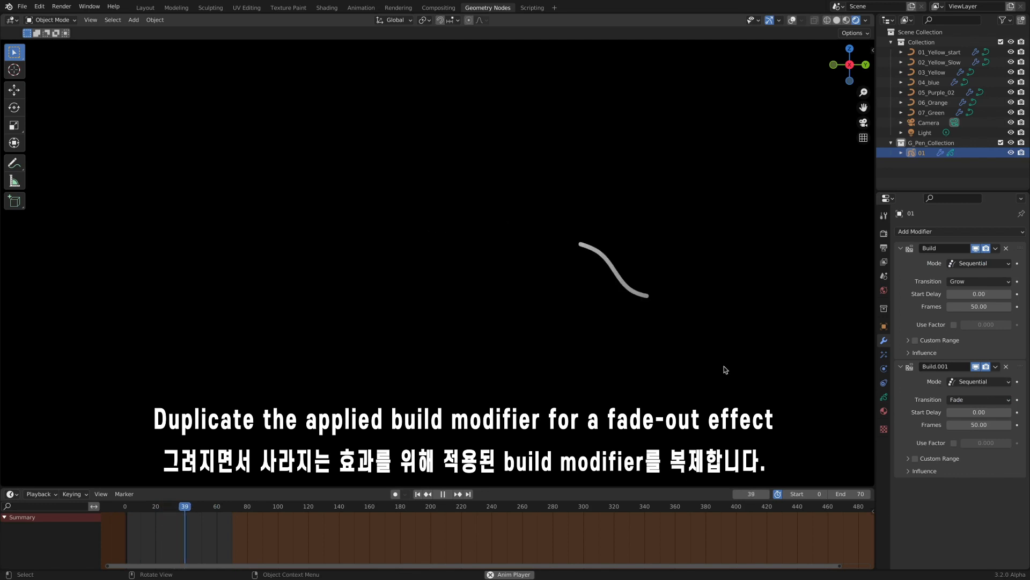
pyautogui.press('space')
pyautogui.press('space')
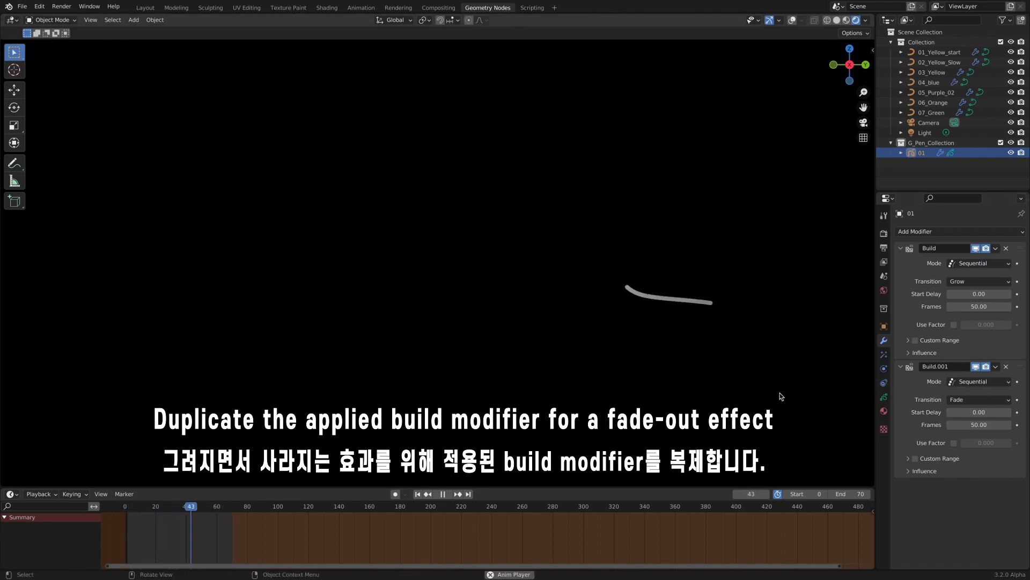
pyautogui.press('space')
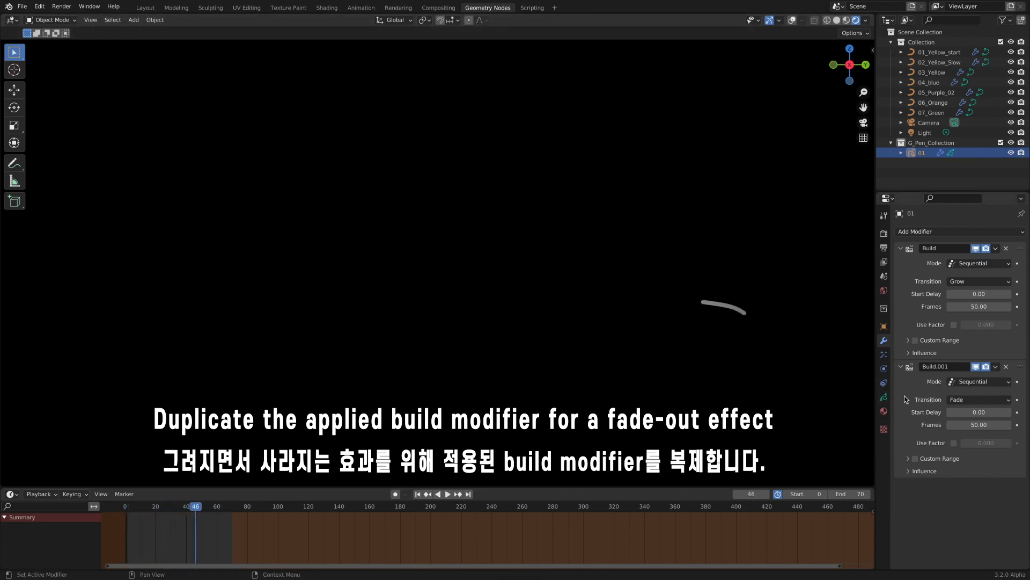
# Step: Set the Start Delay of the Build.001 modifier to 5 and review the animation, ending on frame 31
pyautogui.click(995, 410)
pyautogui.press('Return')
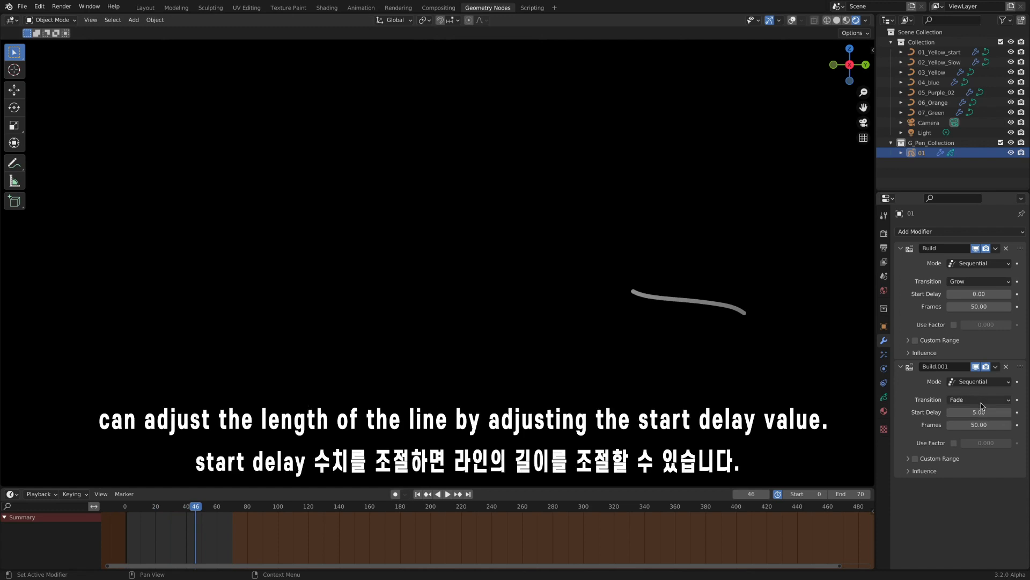
pyautogui.moveTo(192, 510); pyautogui.dragTo(113, 519)
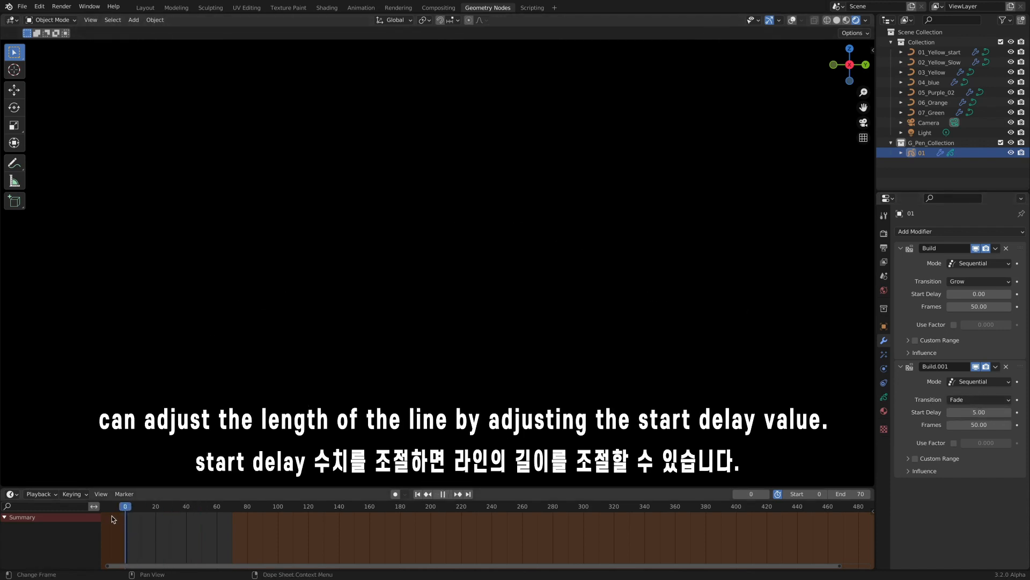
pyautogui.press('space')
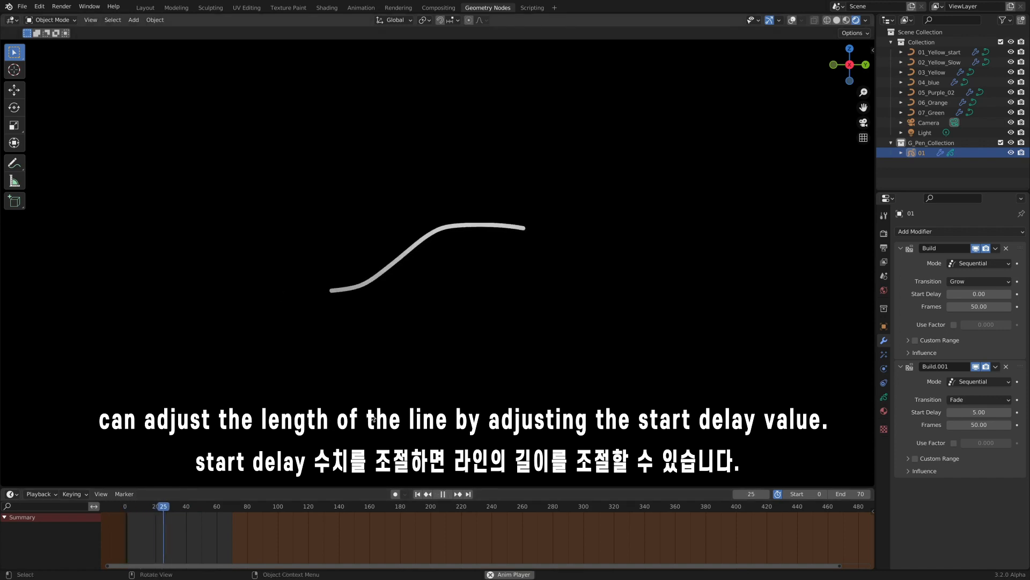
pyautogui.press('space')
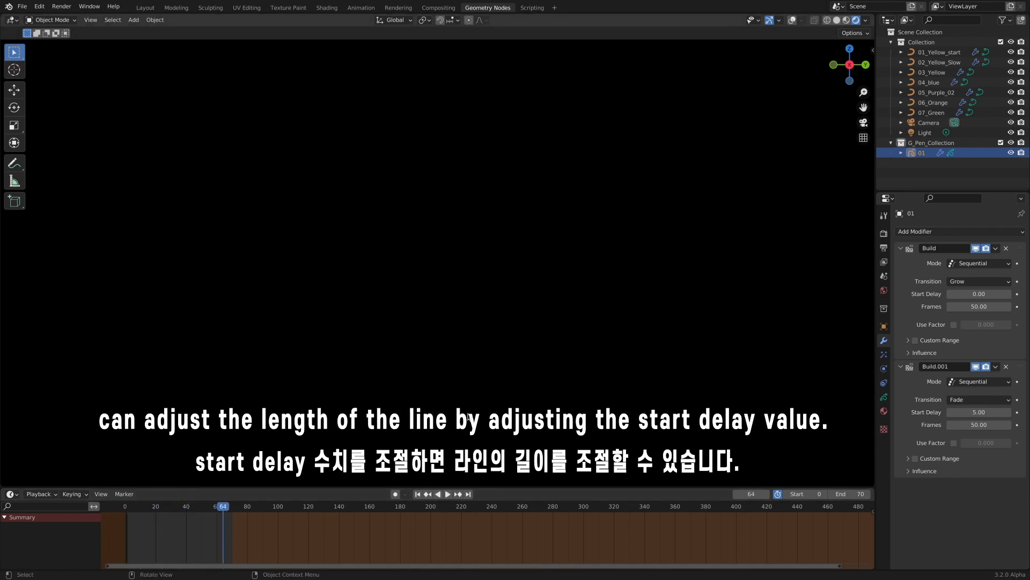
pyautogui.press('space')
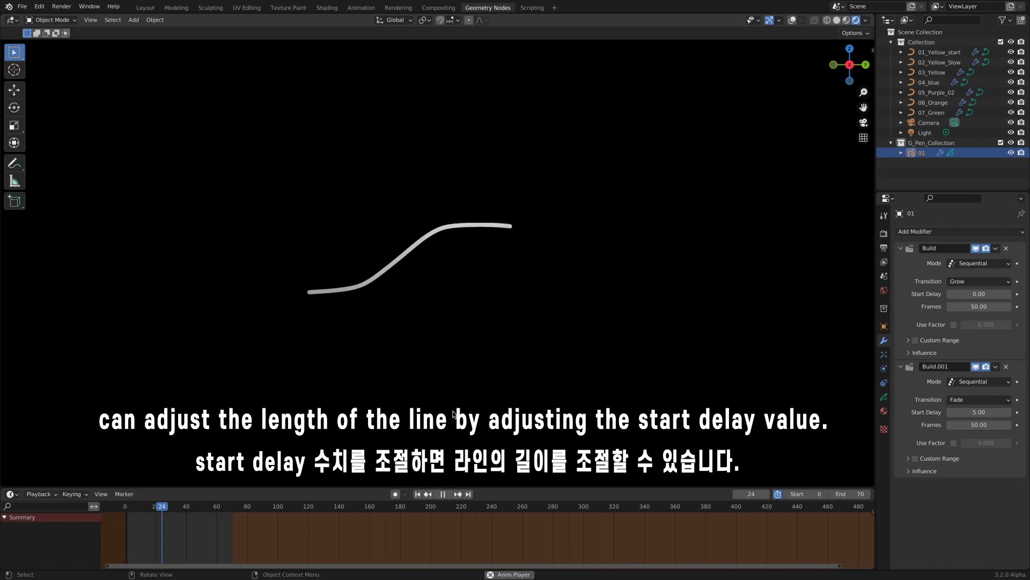
pyautogui.press('space')
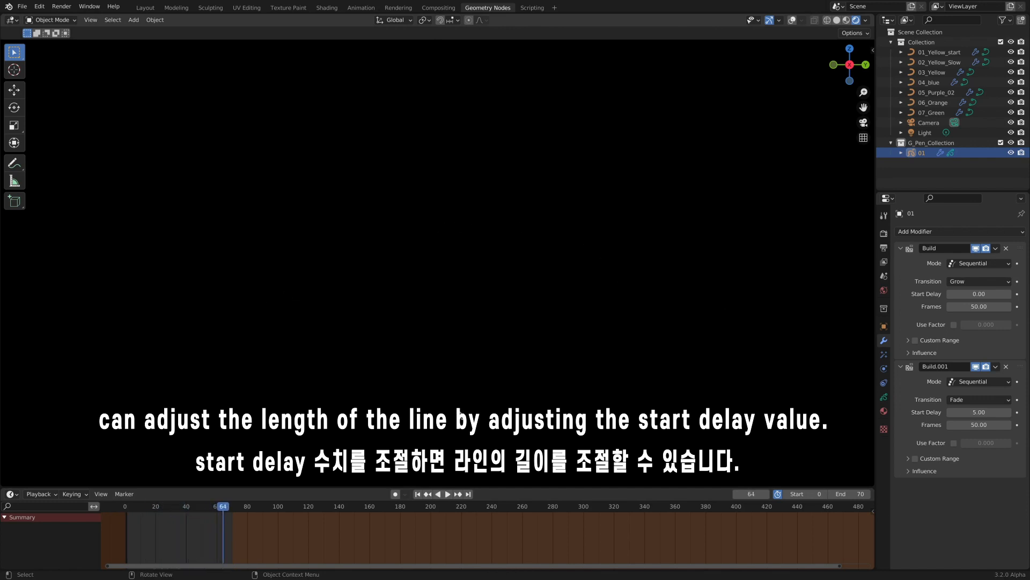
pyautogui.moveTo(219, 511); pyautogui.dragTo(173, 516)
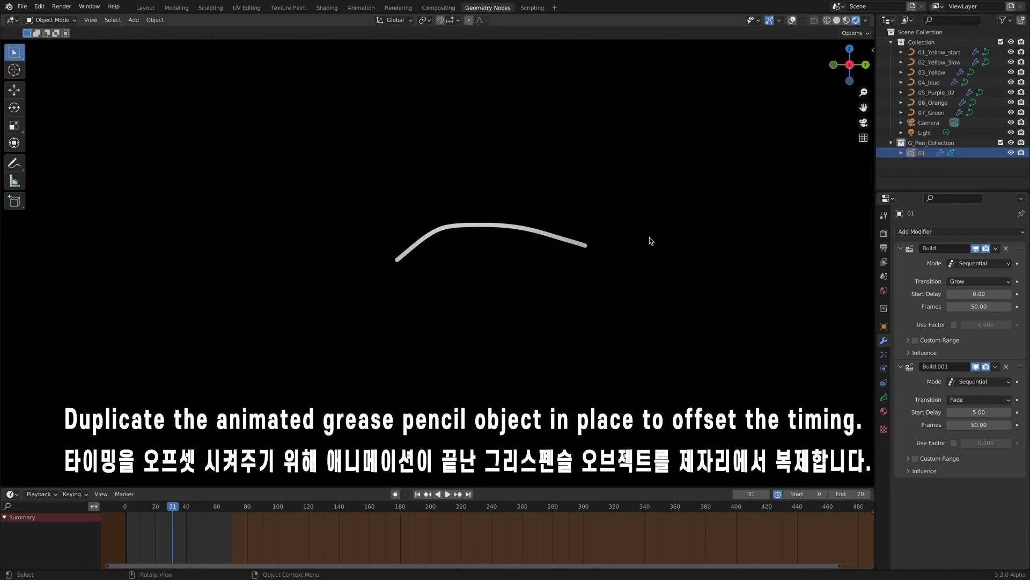
# Step: Duplicate grease pencil object 01 in place and rename the copy 02
pyautogui.hotkey('shift', 'd')
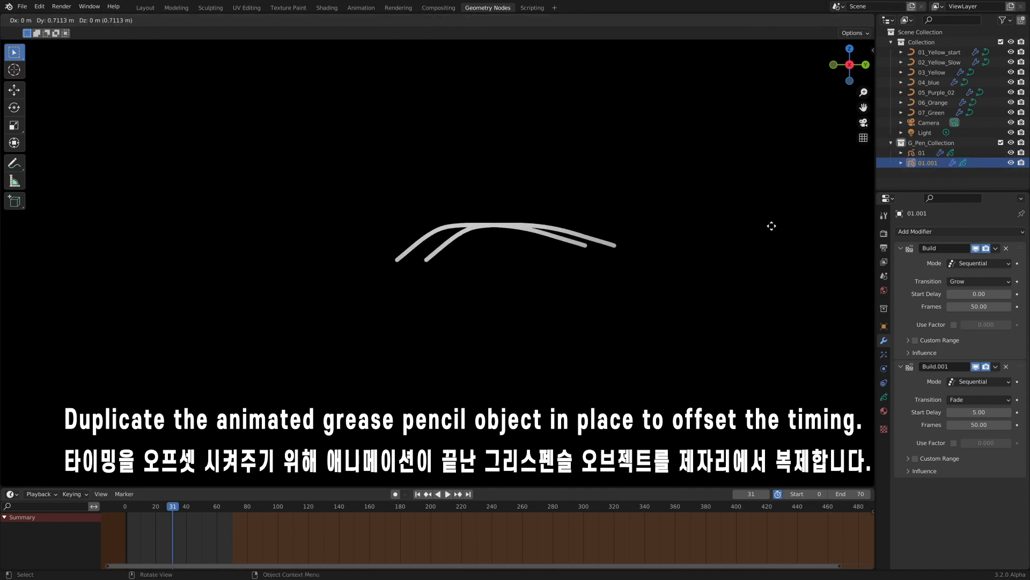
pyautogui.rightClick(829, 221)
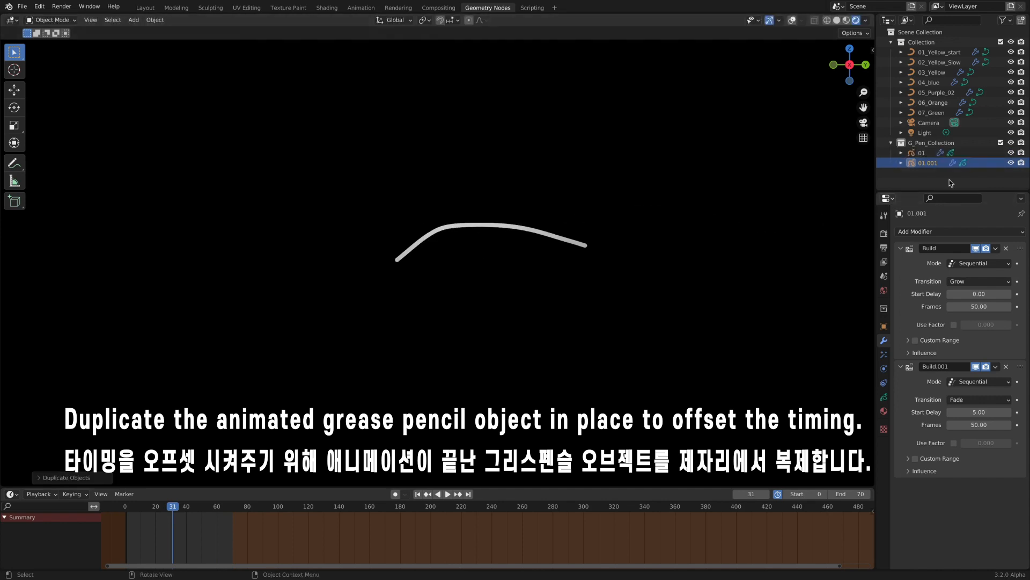
pyautogui.doubleClick(941, 162)
pyautogui.press('Return')
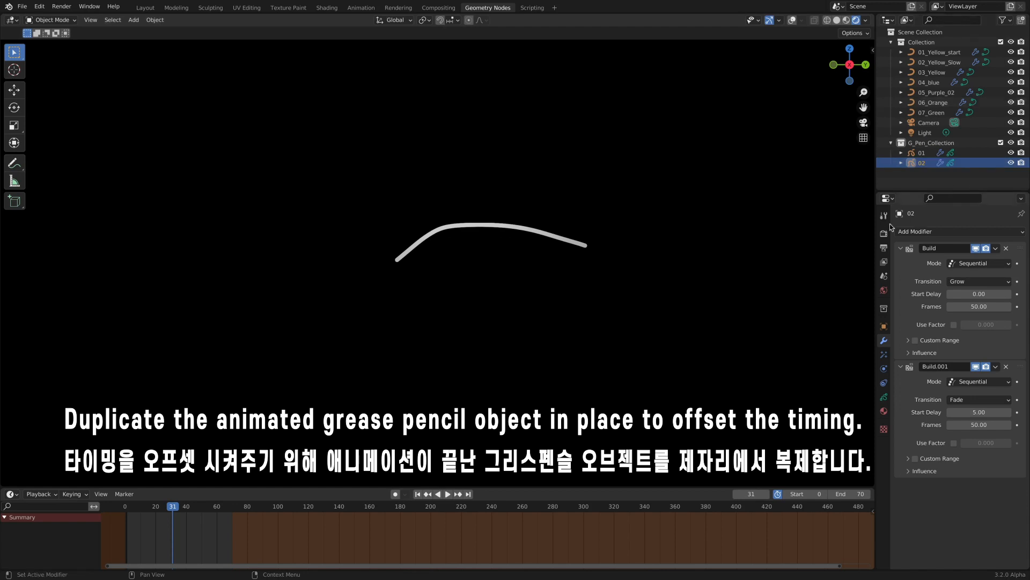
pyautogui.hotkey('shift', 'Left')
pyautogui.press('space')
pyautogui.press('space')
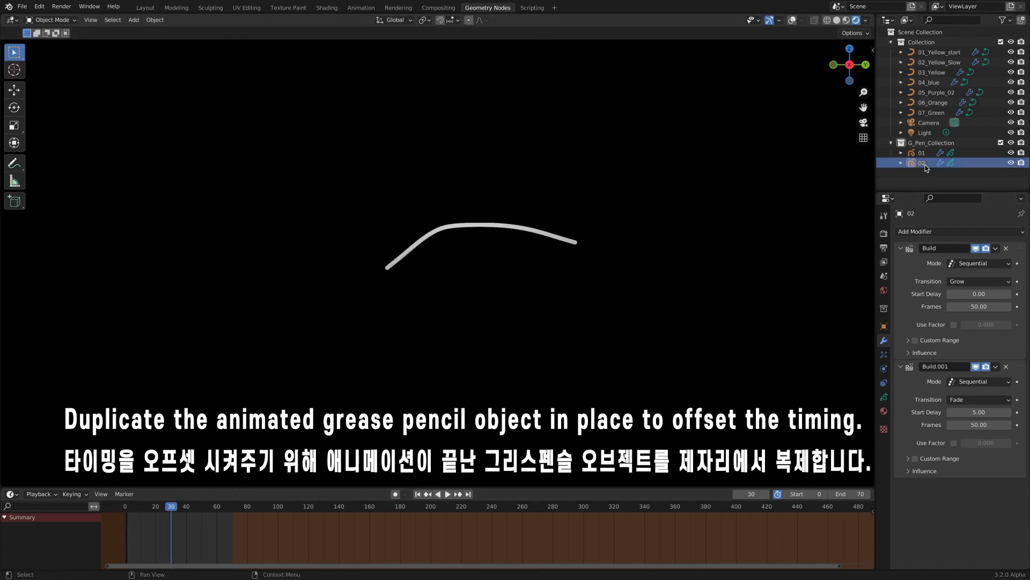
# Step: Split a new area off the lower part of the viewport and make it a Dope Sheet in Grease Pencil mode
pyautogui.click(13, 494)
pyautogui.moveTo(3, 485); pyautogui.dragTo(12, 396)
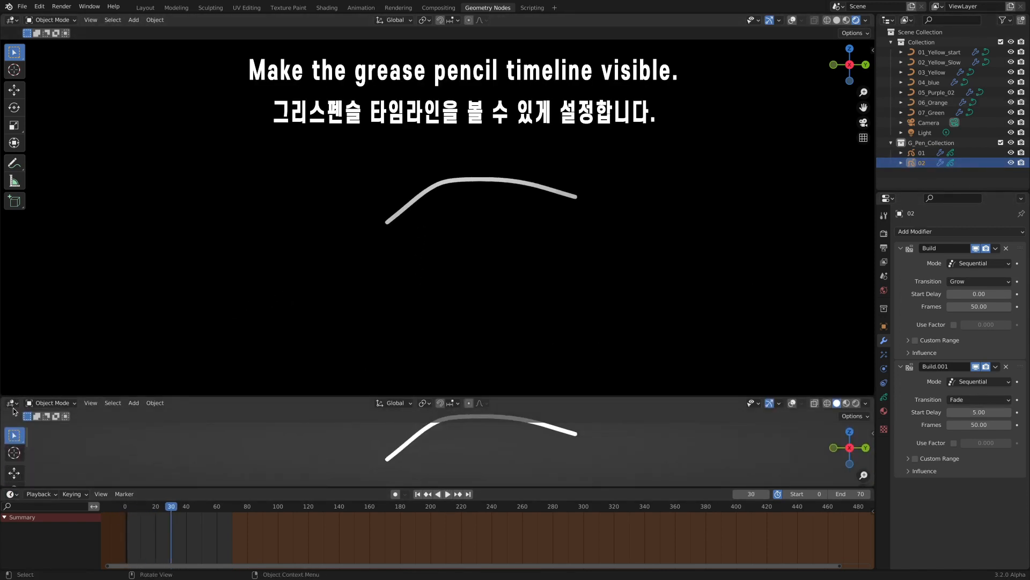
pyautogui.click(11, 405)
pyautogui.click(137, 442)
pyautogui.click(52, 403)
pyautogui.click(11, 406)
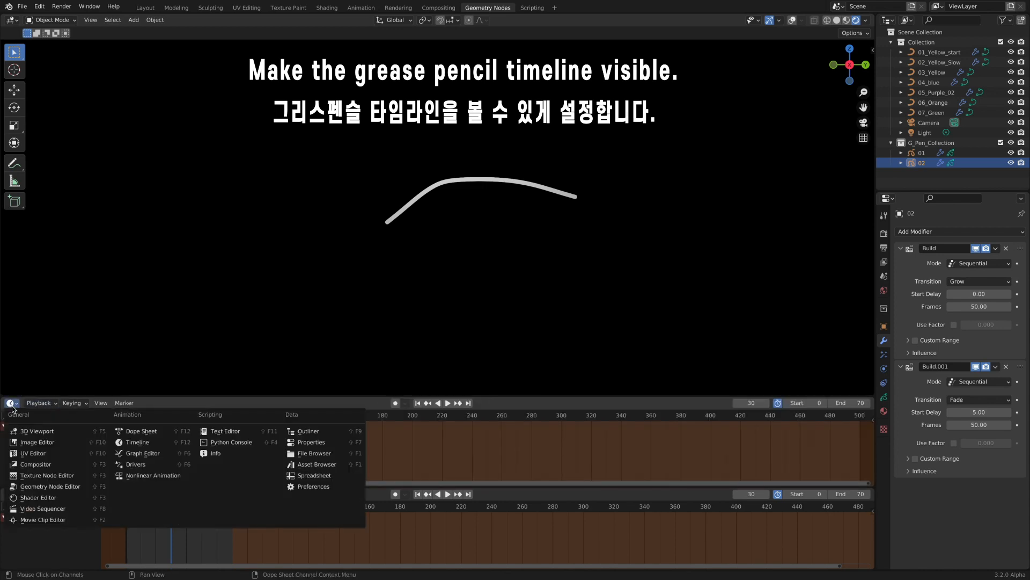
pyautogui.click(141, 431)
pyautogui.click(74, 403)
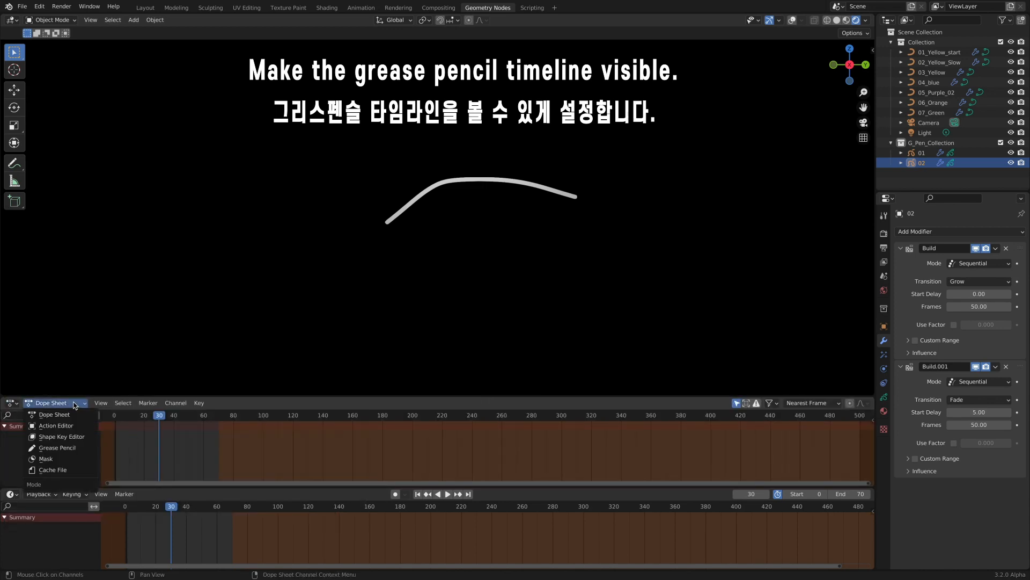
pyautogui.click(78, 447)
# Step: Move the starting keyframe of grease pencil object 02 to frame 12 in the Dope Sheet
pyautogui.moveTo(160, 422); pyautogui.dragTo(113, 423)
pyautogui.press('space')
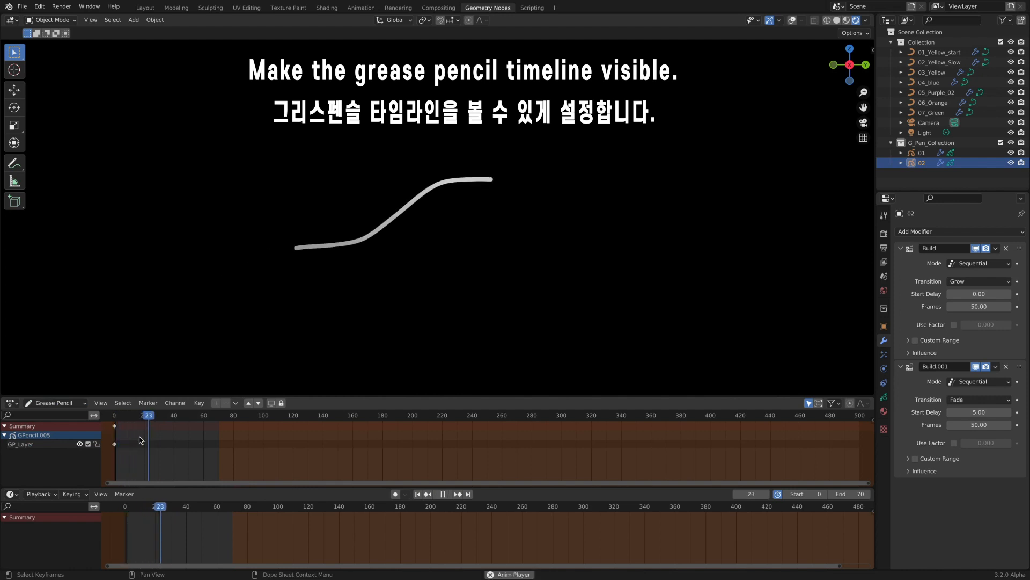
pyautogui.click(114, 444)
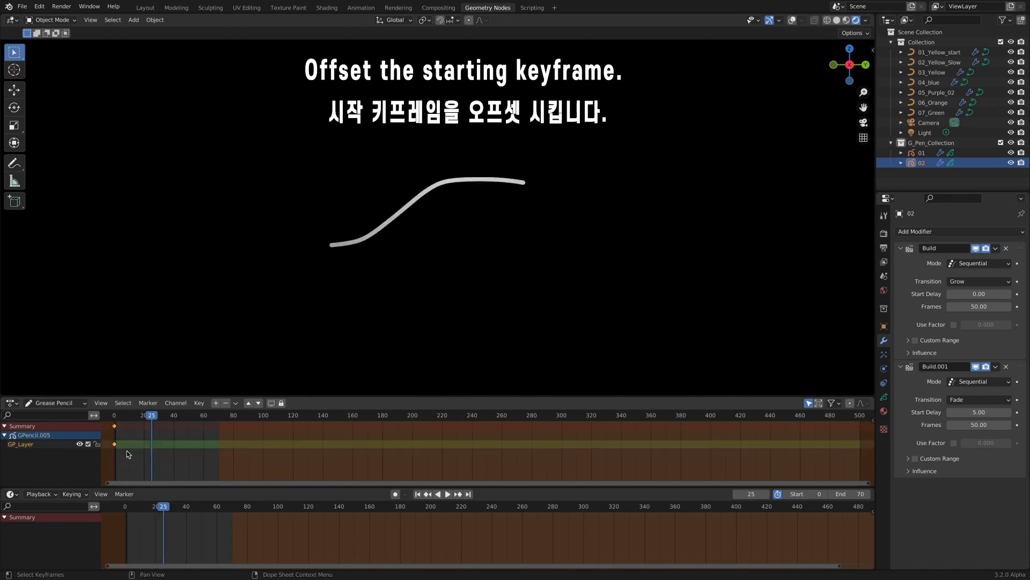
pyautogui.press('g')
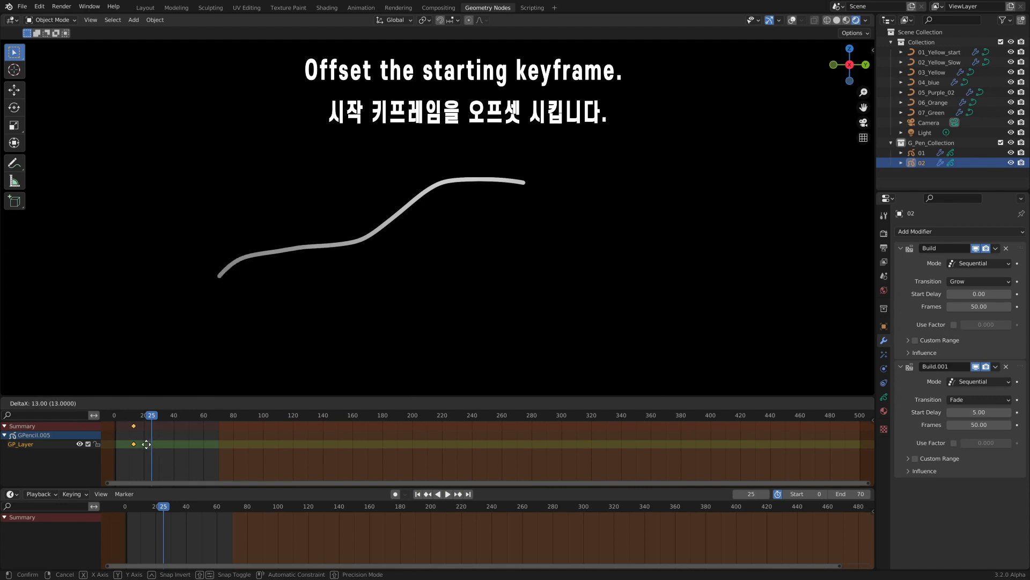
pyautogui.click(145, 443)
# Step: Play back the offset line animation from the start and scrub back to frame 27
pyautogui.hotkey('shift', 'ctrl', 'space')
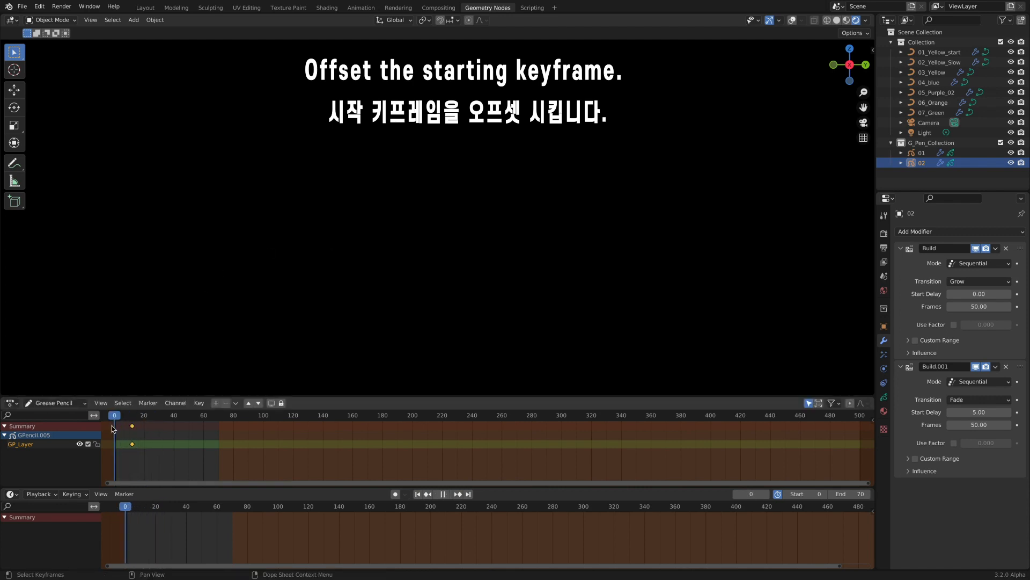
pyautogui.press('space')
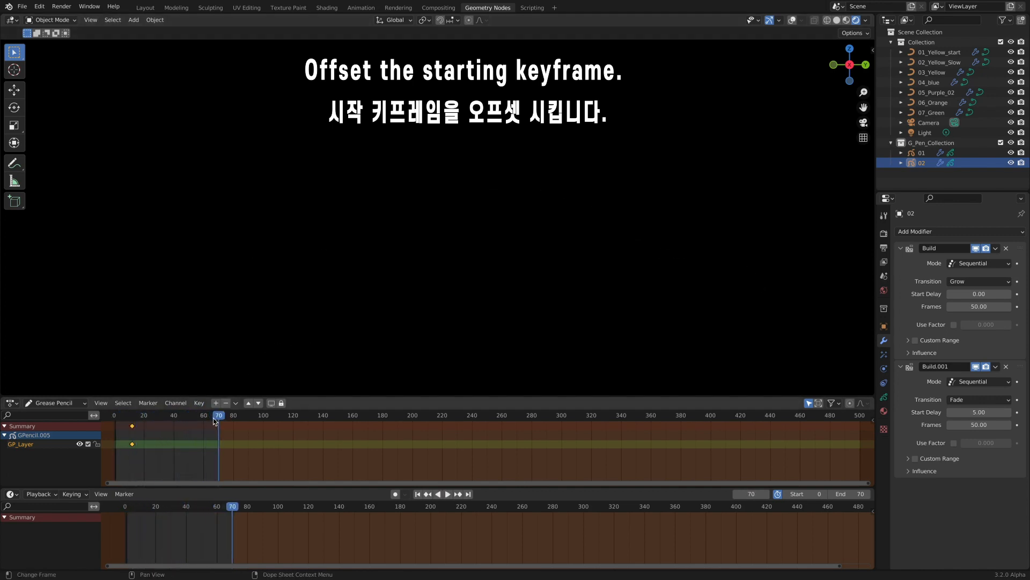
pyautogui.moveTo(204, 418)
pyautogui.mouseDown()
pyautogui.moveTo(122, 431)
pyautogui.moveTo(155, 434)
pyautogui.mouseUp()
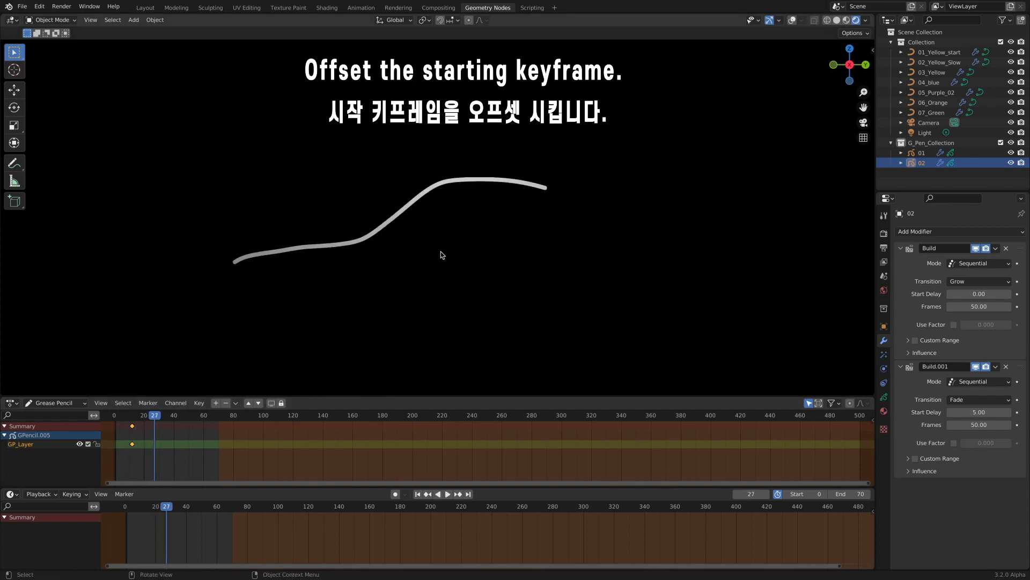
# Step: Collapse both Build modifiers and add a Tint modifier to object 02
pyautogui.click(902, 249)
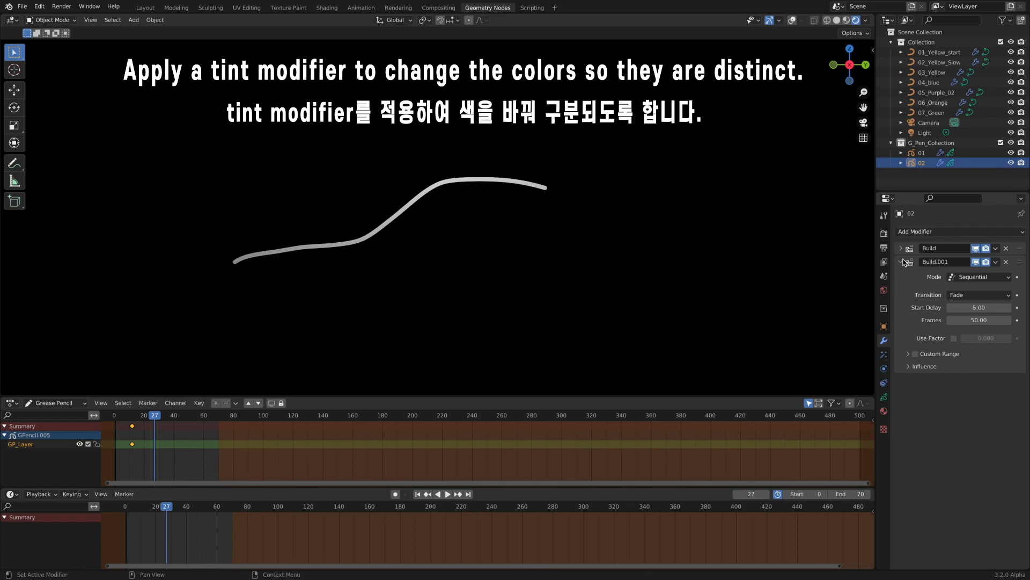
pyautogui.click(902, 262)
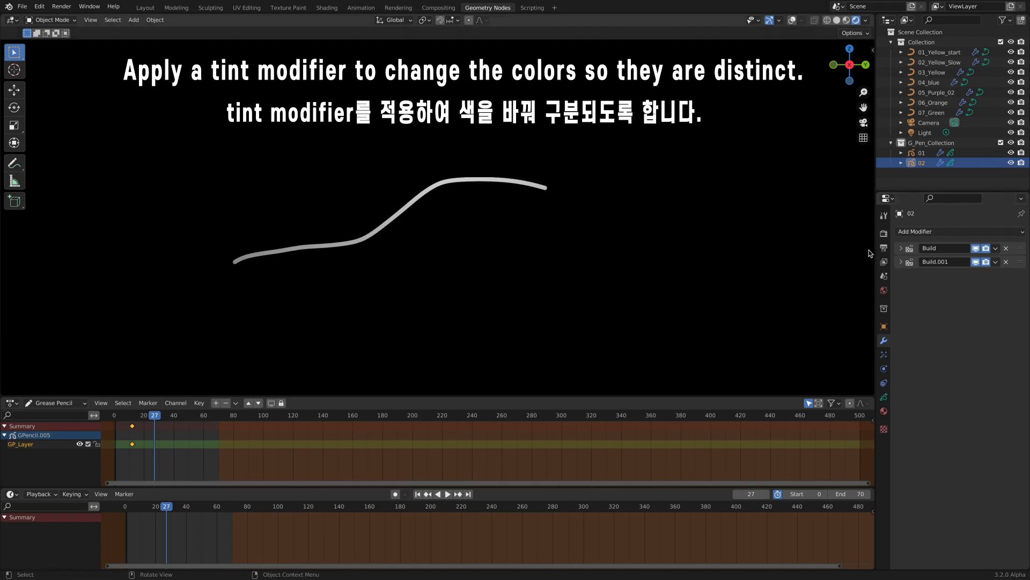
pyautogui.click(943, 232)
pyautogui.click(975, 286)
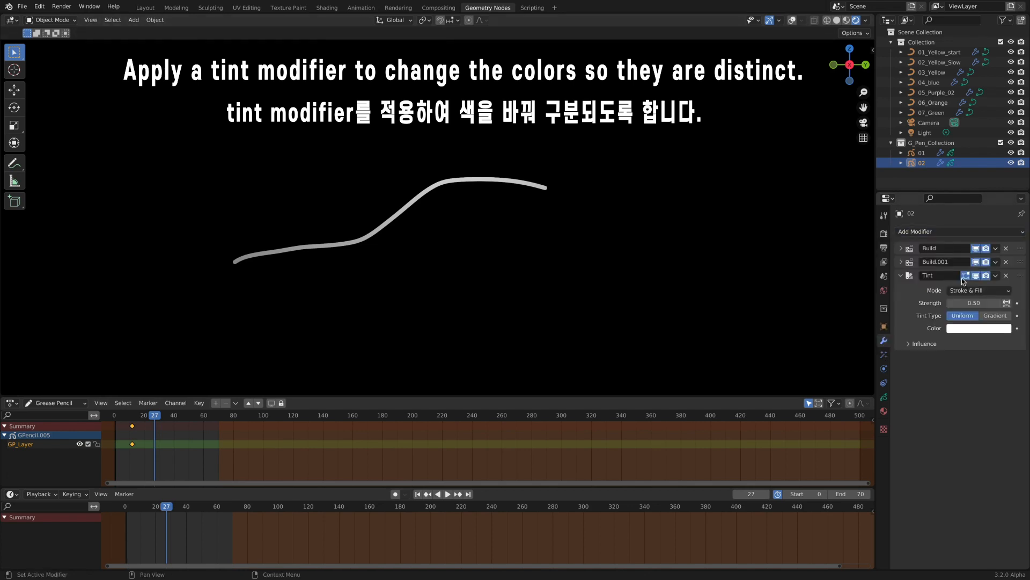
# Step: Set the Tint modifier's color to light blue and check the stroke in Rendered shading, scrubbing to frame 25
pyautogui.click(974, 329)
pyautogui.moveTo(966, 226); pyautogui.dragTo(970, 212)
pyautogui.press('z')
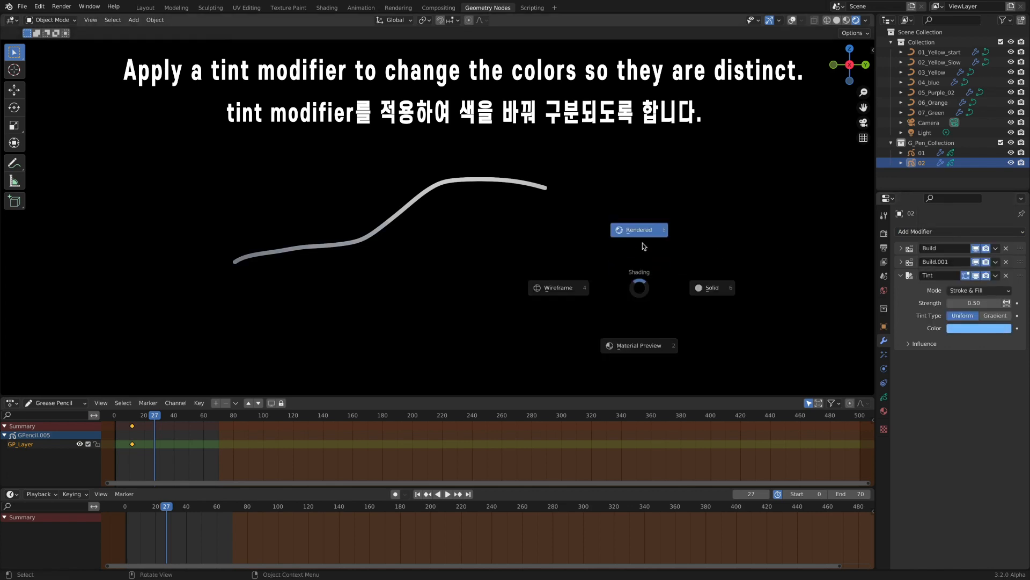
pyautogui.click(642, 243)
pyautogui.moveTo(123, 416); pyautogui.dragTo(151, 418)
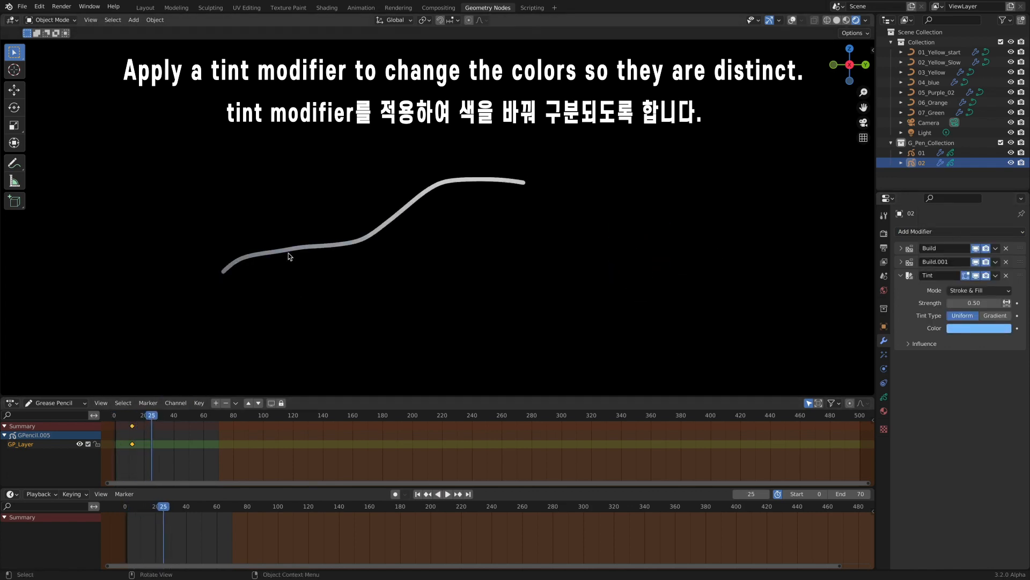
# Step: Set the Tint modifier's Strength to 2.00 and play back the animation
pyautogui.click(883, 397)
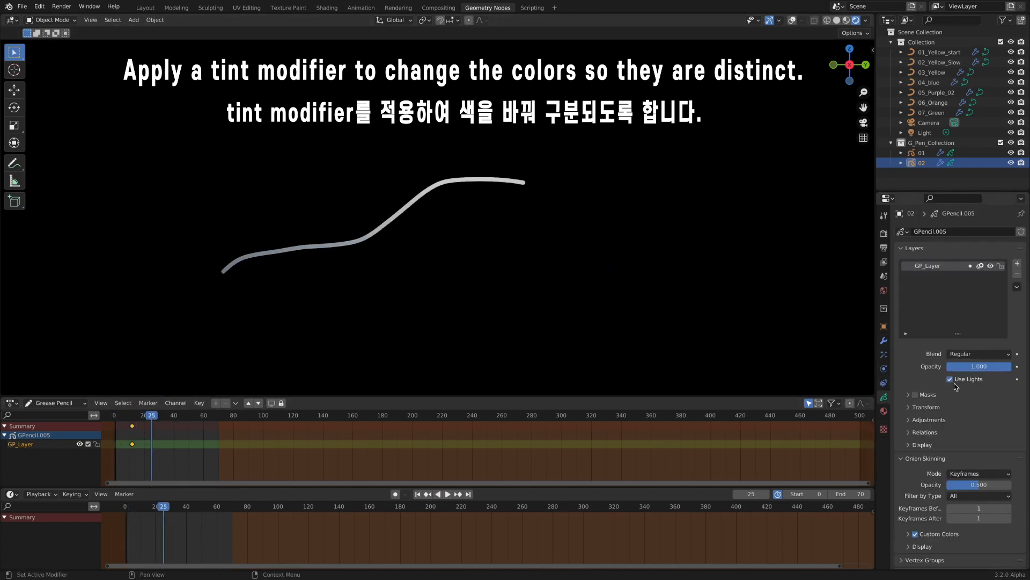
pyautogui.click(884, 340)
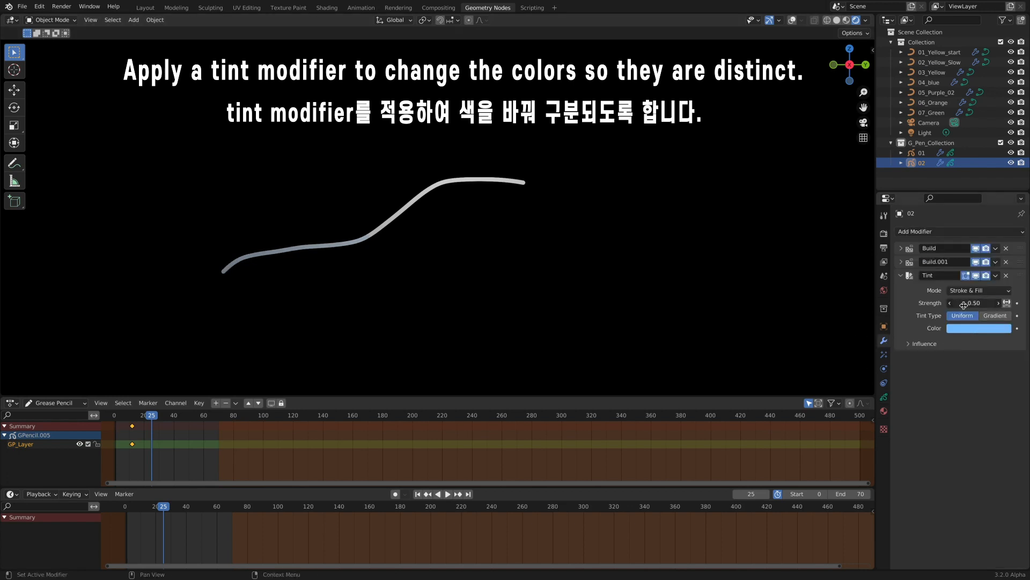
pyautogui.moveTo(974, 303); pyautogui.dragTo(998, 303)
pyautogui.press('space')
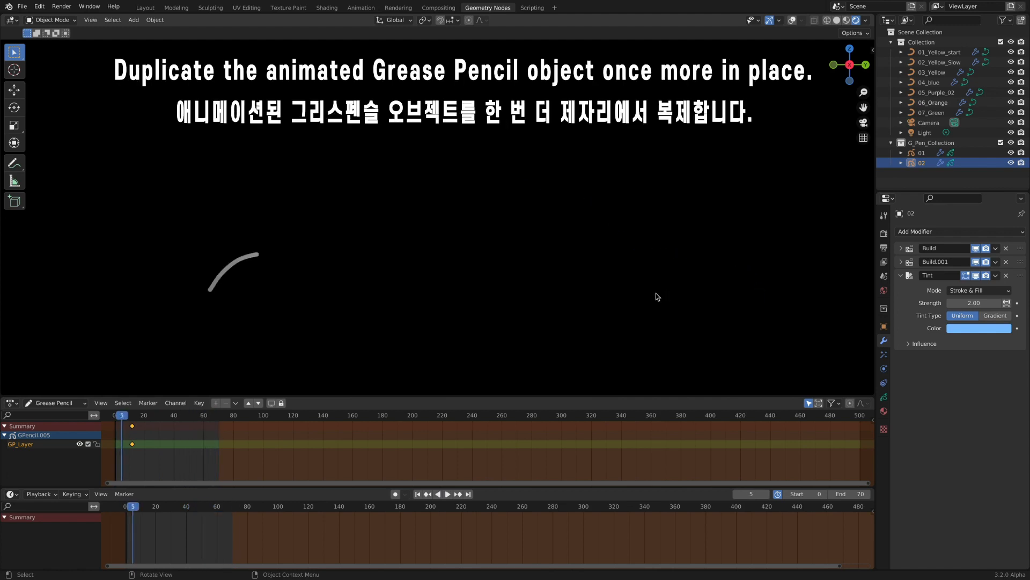
pyautogui.press('space')
# Step: Duplicate grease pencil object 02 in place and rename the copy 03
pyautogui.hotkey('shift', 'd')
pyautogui.rightClick(674, 249)
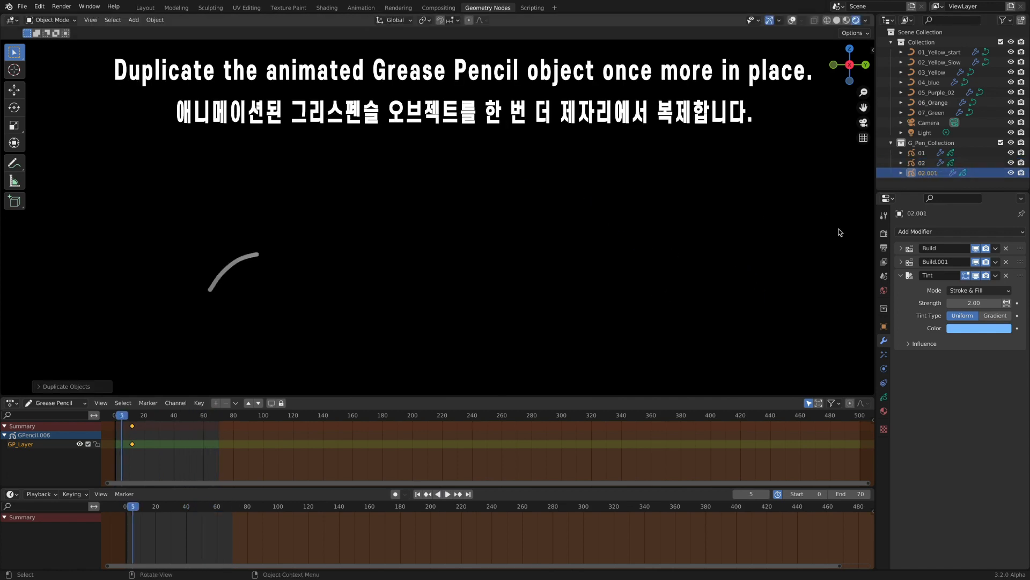
pyautogui.doubleClick(930, 173)
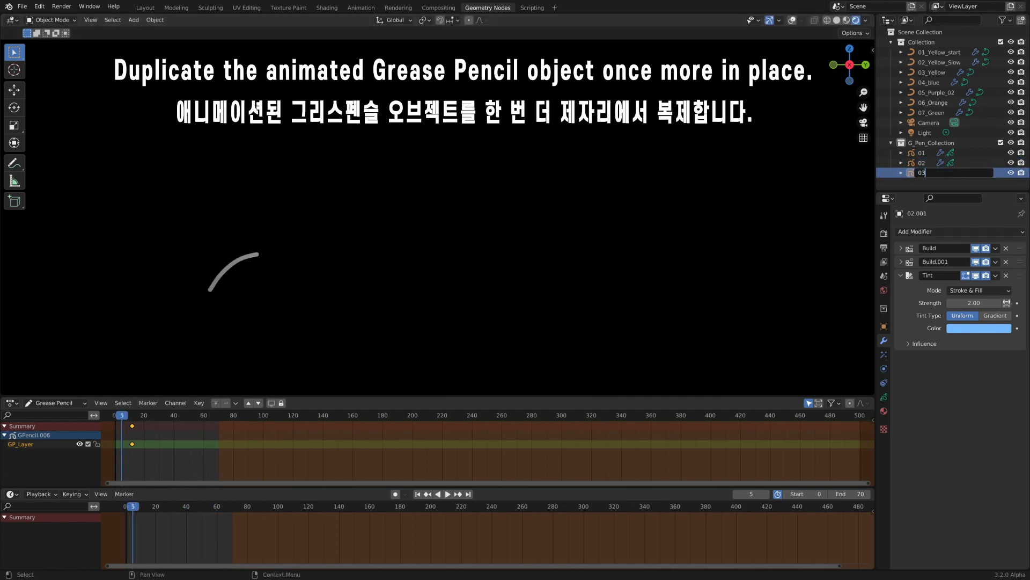
pyautogui.write('03')
pyautogui.press('Return')
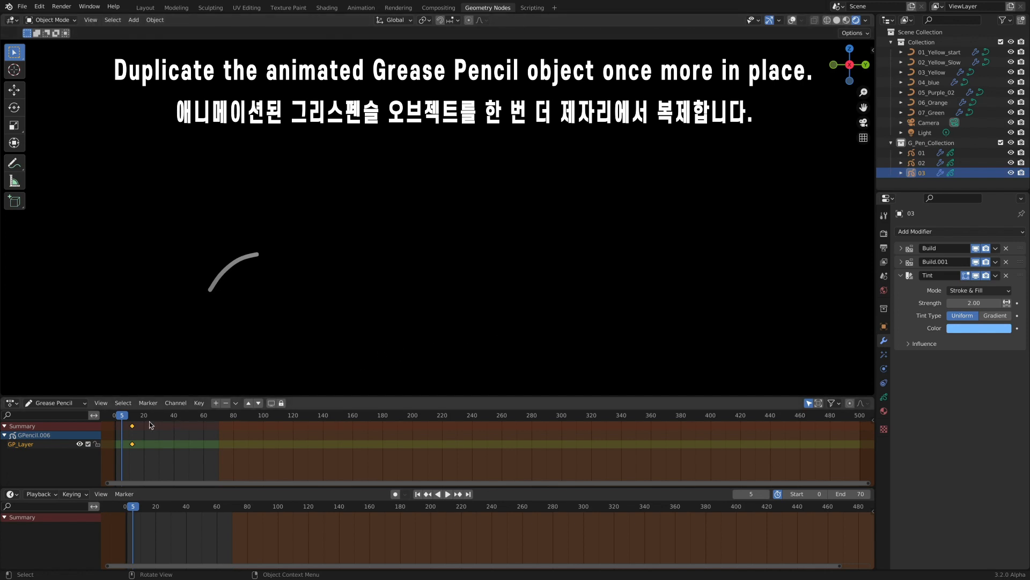
# Step: Move the starting keyframe of object 03 by 13 frames to frame 25 and play back the result
pyautogui.hotkey('shift', 'Left')
pyautogui.press('space')
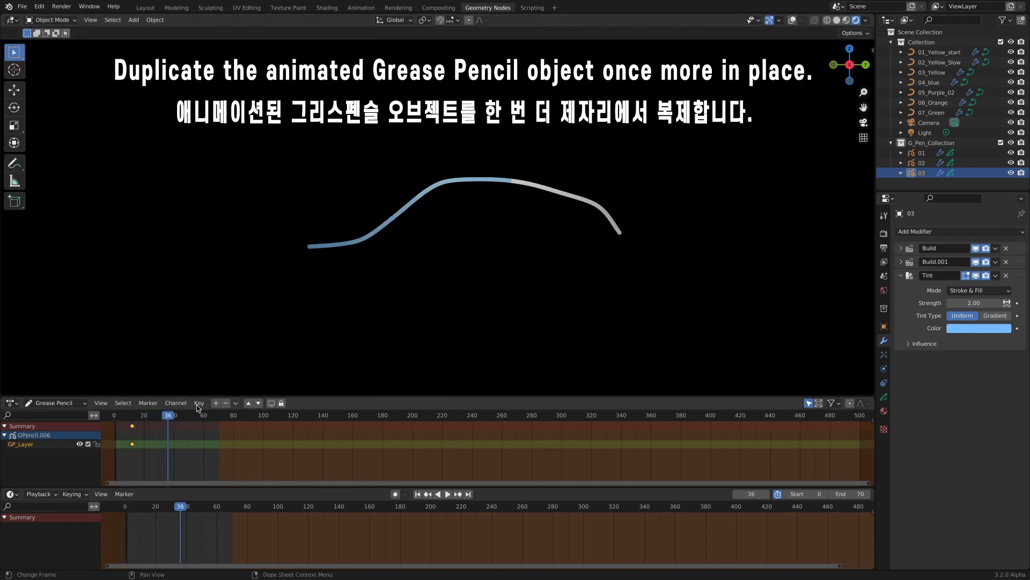
pyautogui.click(188, 455)
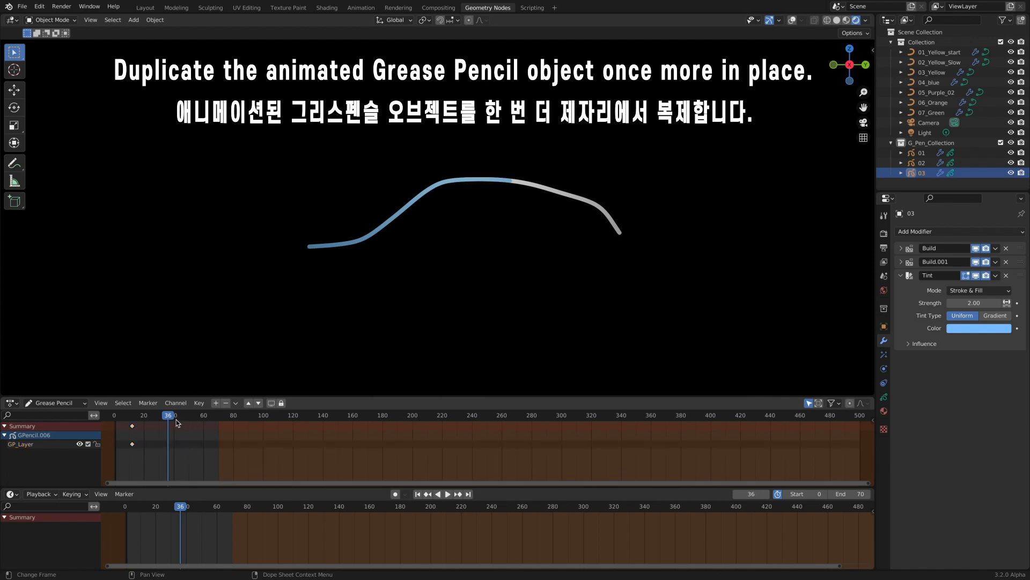
pyautogui.moveTo(144, 452); pyautogui.dragTo(128, 431)
pyautogui.press('g')
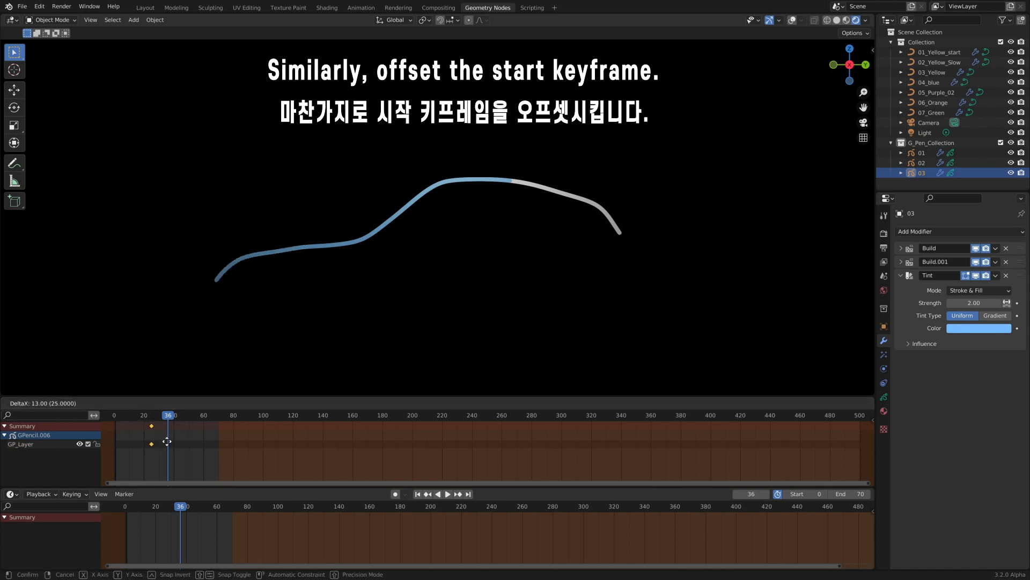
pyautogui.click(167, 441)
pyautogui.press('space')
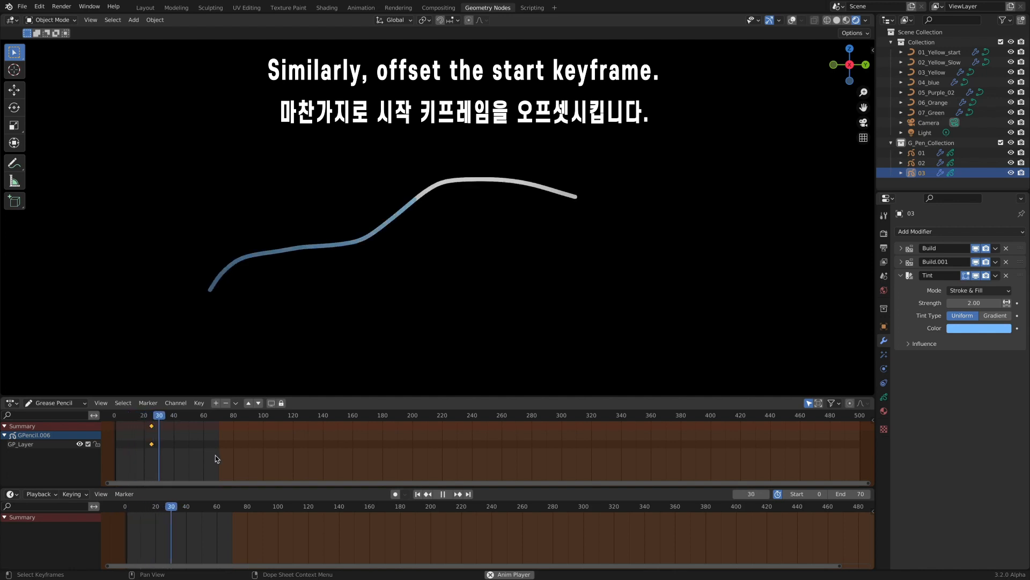
pyautogui.press('space')
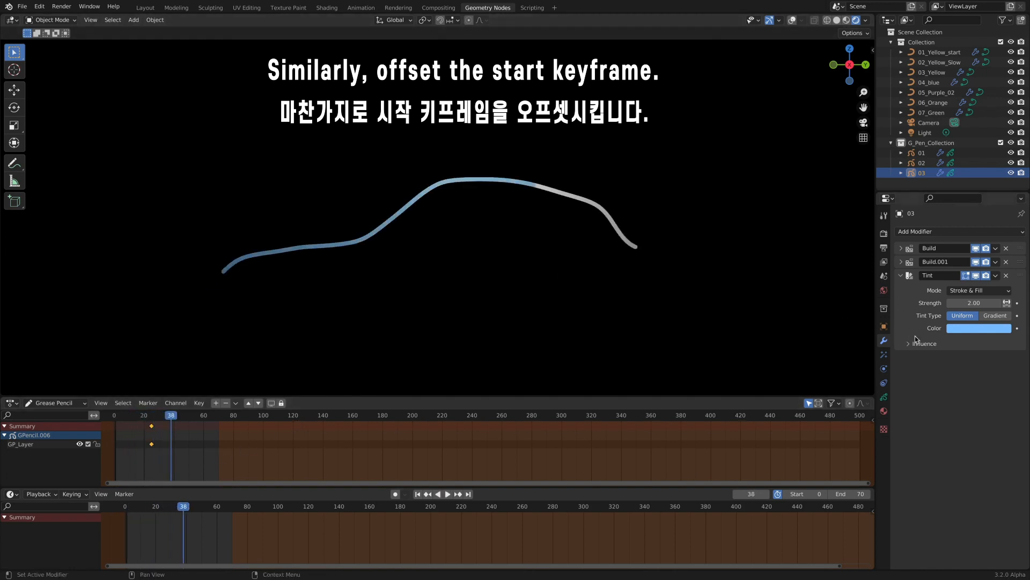
# Step: Change the Tint color of object 03 to a deeper blue and play back the three-line animation
pyautogui.click(961, 330)
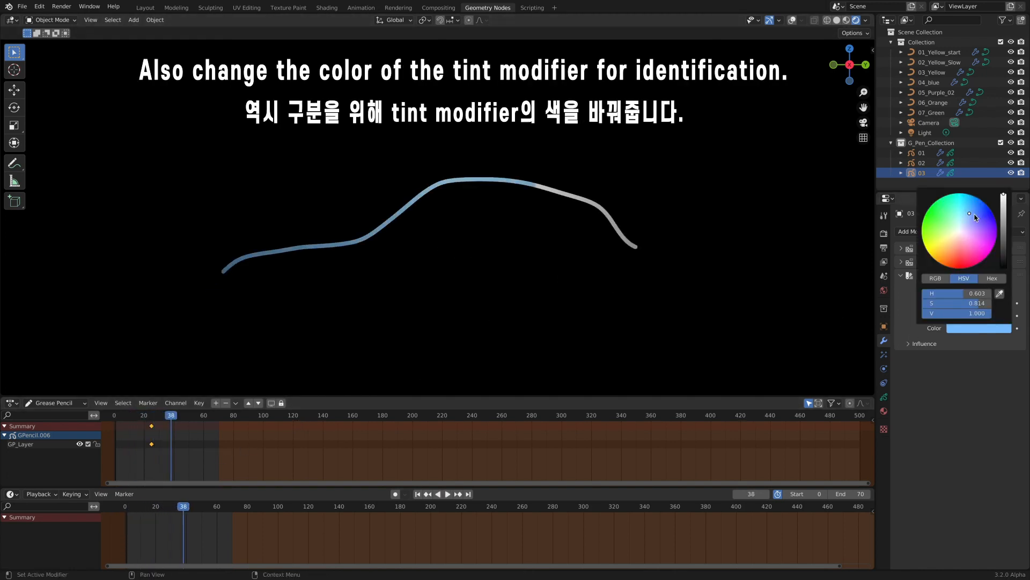
pyautogui.moveTo(979, 213); pyautogui.dragTo(981, 211)
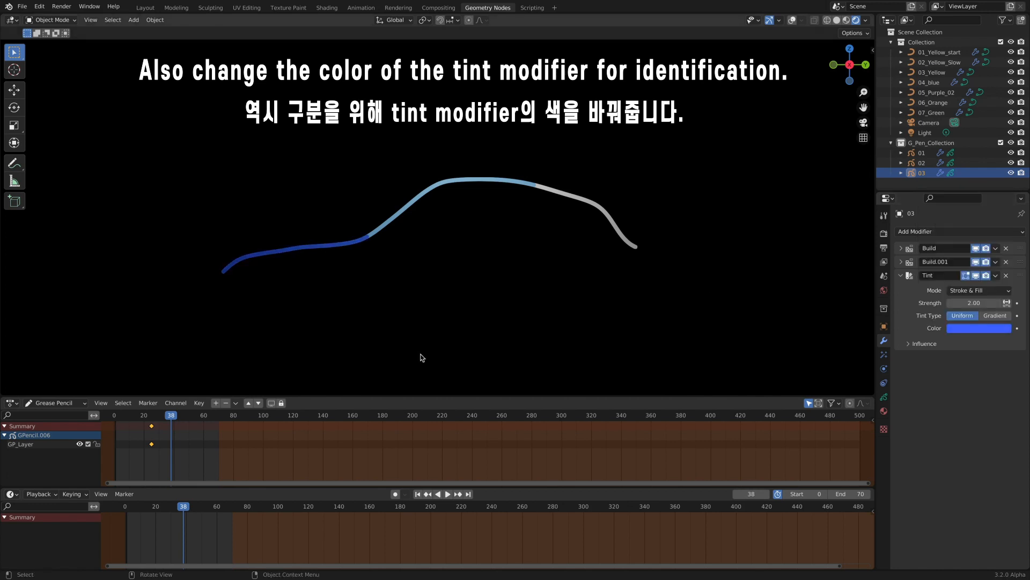
pyautogui.press('space')
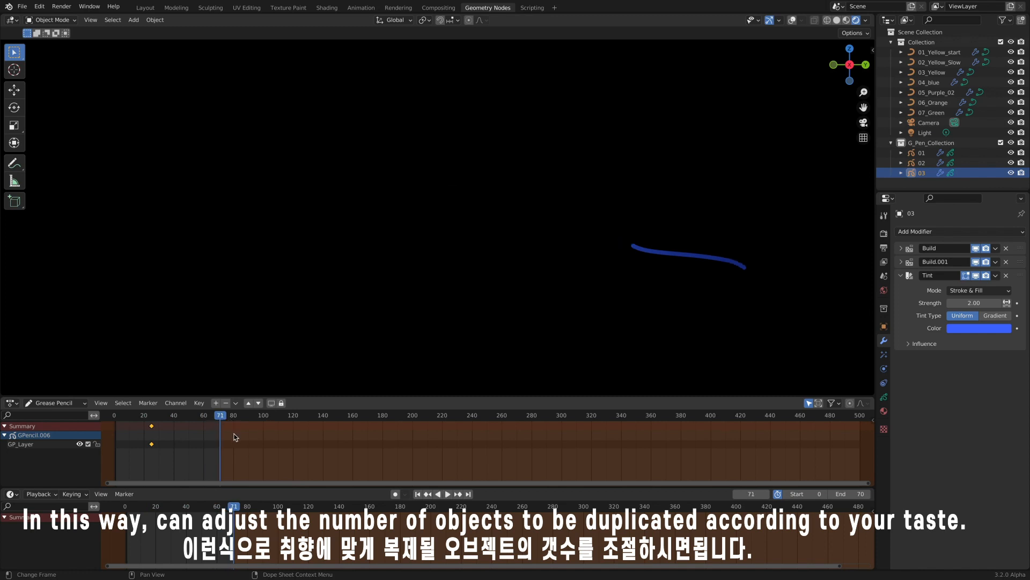
pyautogui.moveTo(115, 422); pyautogui.dragTo(236, 487)
pyautogui.press('space')
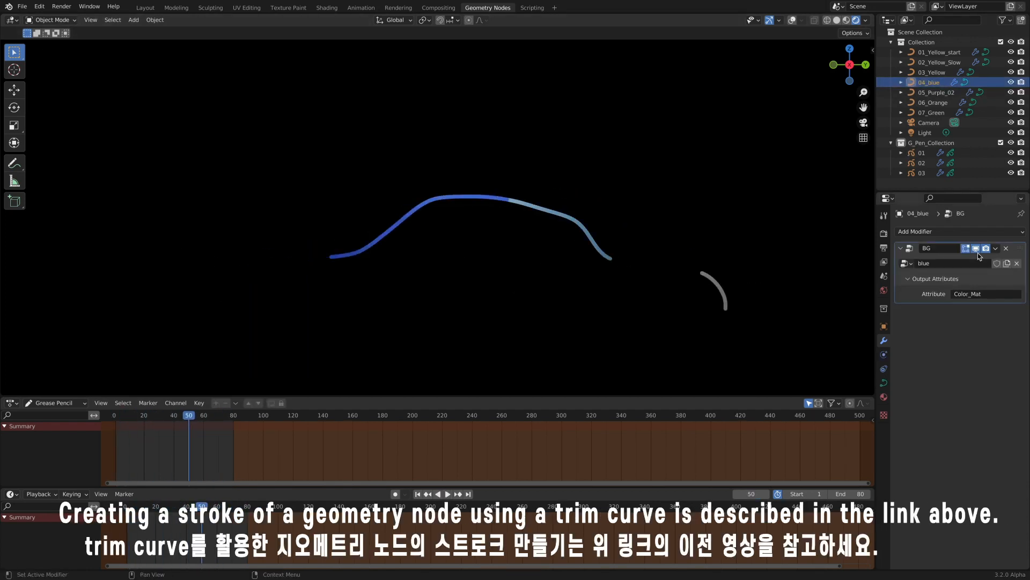
# Step: Edit the 04_blue curve by drawing freehand strokes over the car's roofline, and play the animation
pyautogui.click(454, 201)
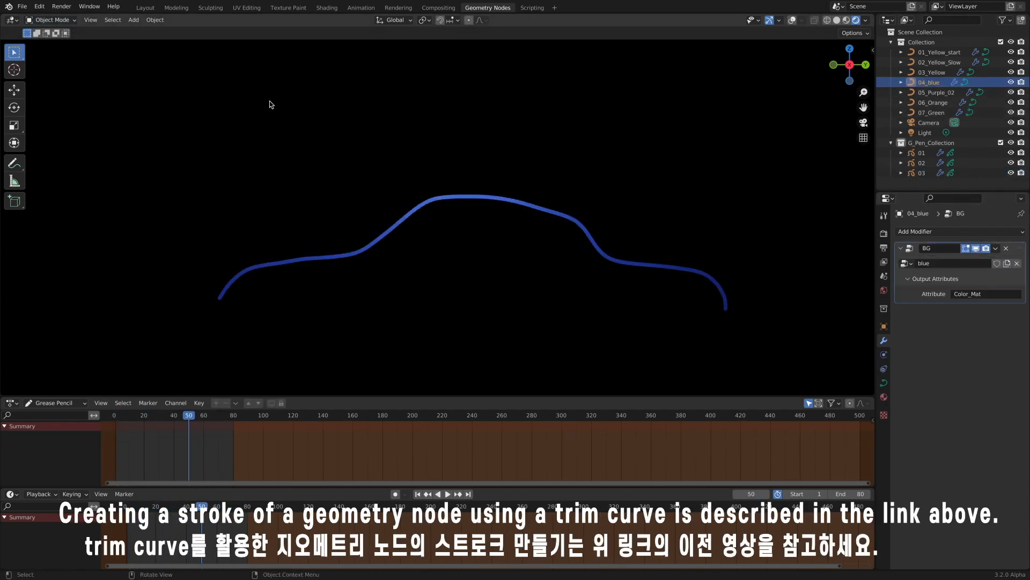
pyautogui.press('Tab')
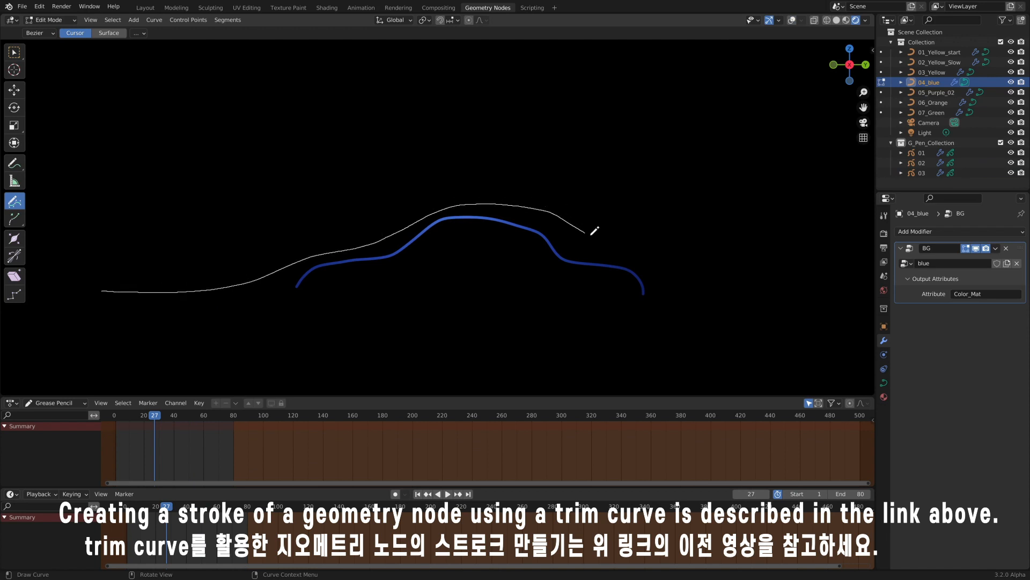
pyautogui.moveTo(591, 235); pyautogui.dragTo(725, 293)
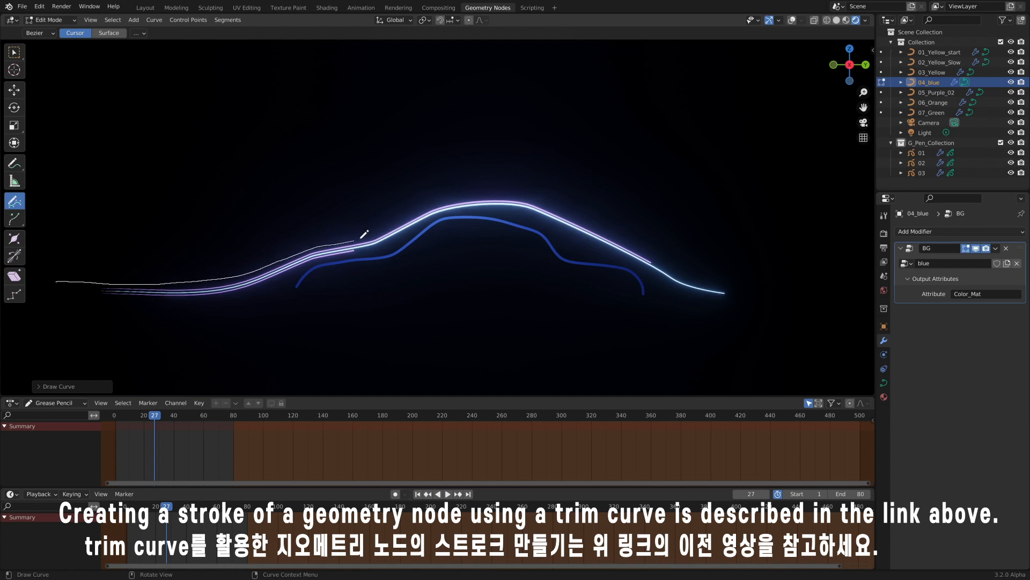
pyautogui.moveTo(635, 193); pyautogui.dragTo(690, 197)
pyautogui.press('space')
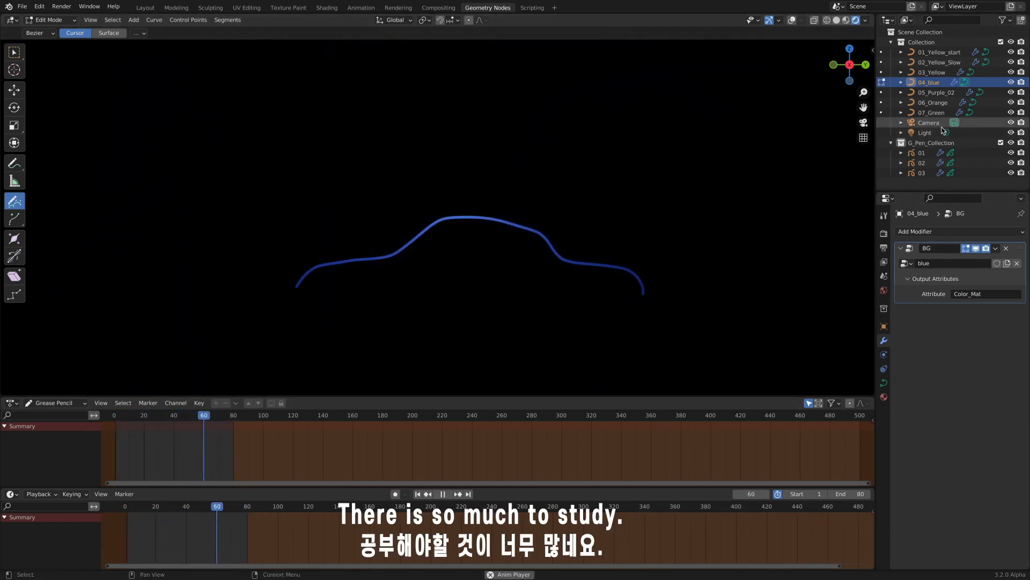
# Step: Switch to editing the 05_Purple_02 curve and draw a freehand stroke along the car outline
pyautogui.click(942, 93)
pyautogui.press('Tab')
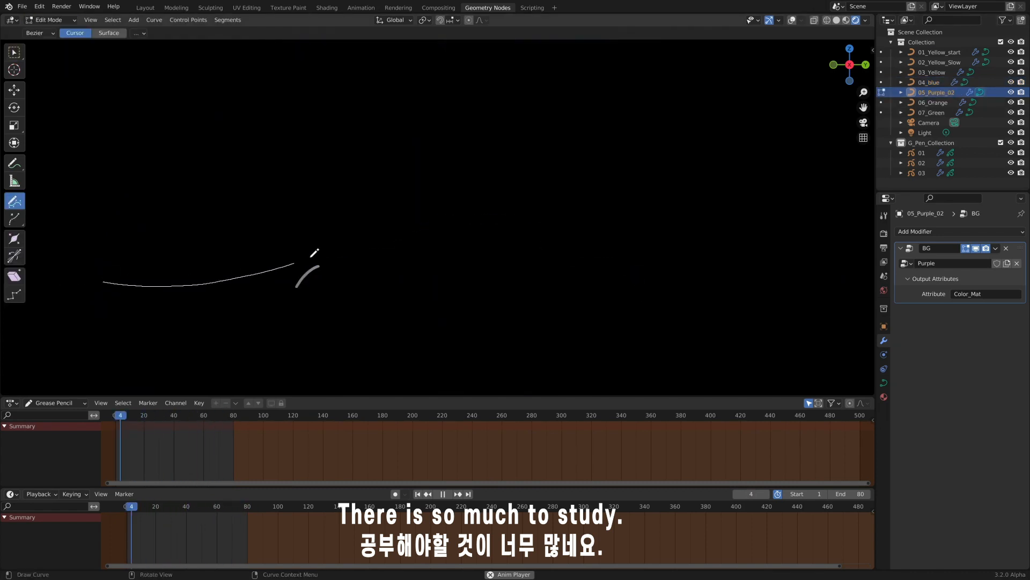
# Step: Edit the 04_blue curve again, drawing long horizontal strokes along the underside of the car
pyautogui.click(928, 82)
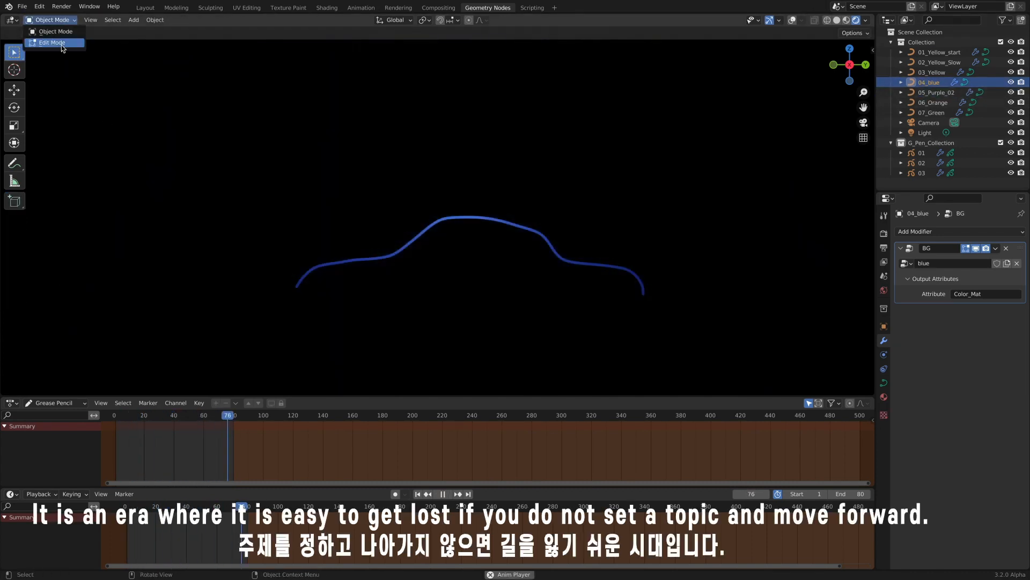
pyautogui.press('Tab')
pyautogui.press('space')
pyautogui.moveTo(265, 300); pyautogui.dragTo(572, 302)
pyautogui.moveTo(62, 300)
pyautogui.mouseDown()
pyautogui.moveTo(665, 321)
pyautogui.moveTo(751, 306)
pyautogui.mouseUp()
# Step: Return to Object Mode and select grease pencil object 03
pyautogui.press('Tab')
pyautogui.click(922, 153)
pyautogui.click(922, 173)
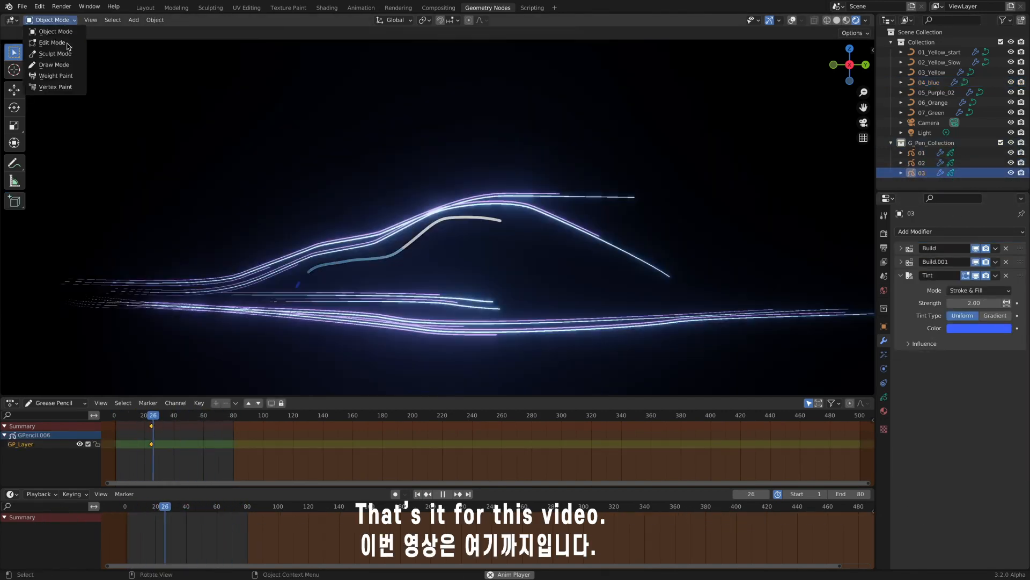